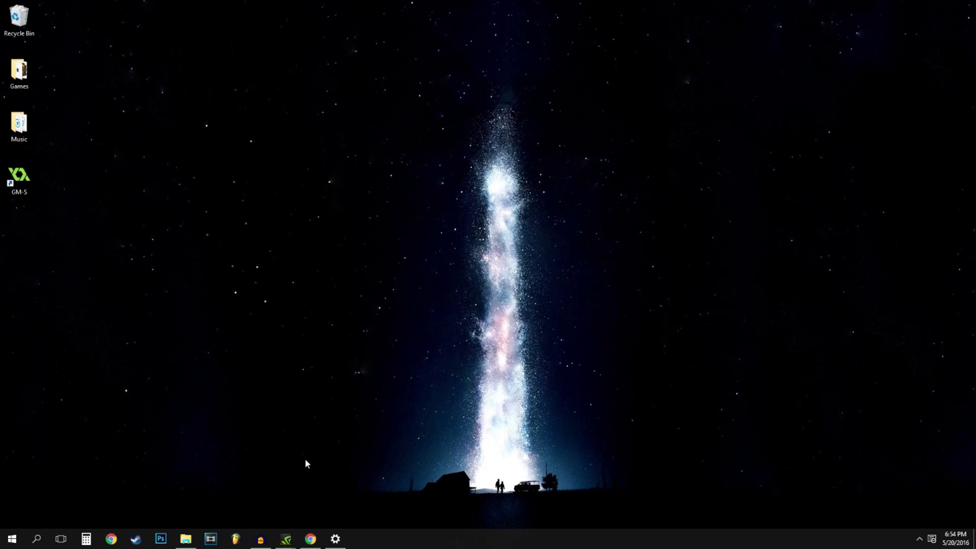
# - Show Terraria's Steam library page, then minimize Steam to reach the desktop
pyautogui.click(134, 541)
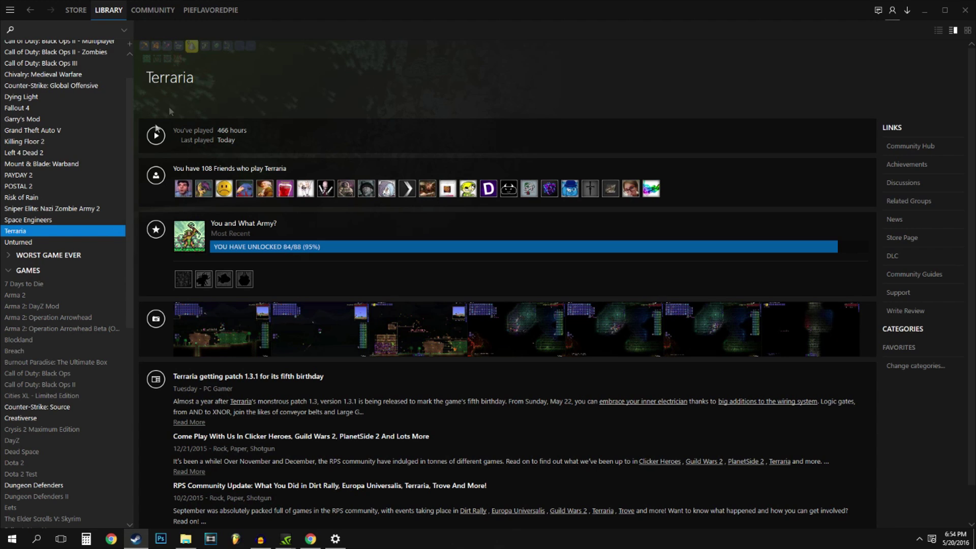
pyautogui.click(943, 13)
# - Download the tModLoader v0.8 Windows zip from the forum thread and open it
pyautogui.click(311, 541)
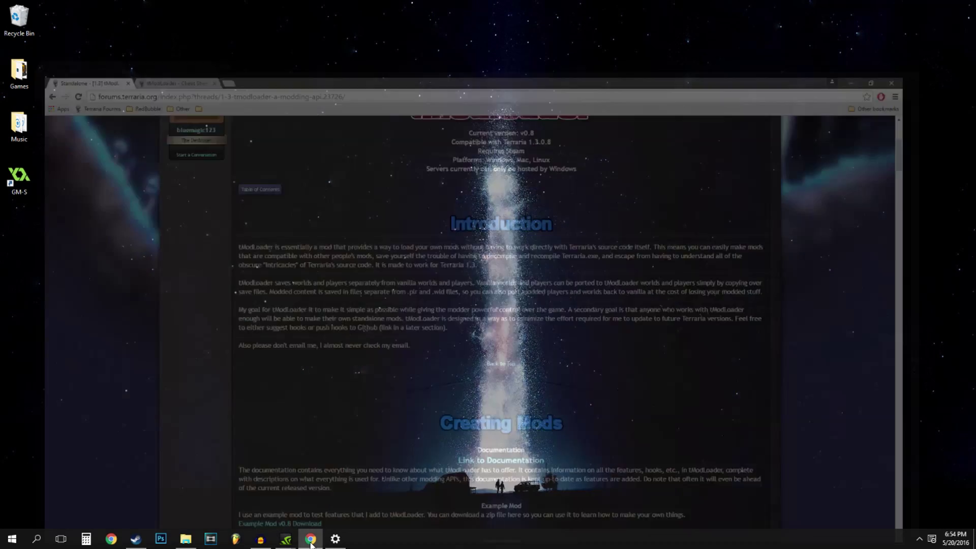
pyautogui.scroll(5, 259, 129)
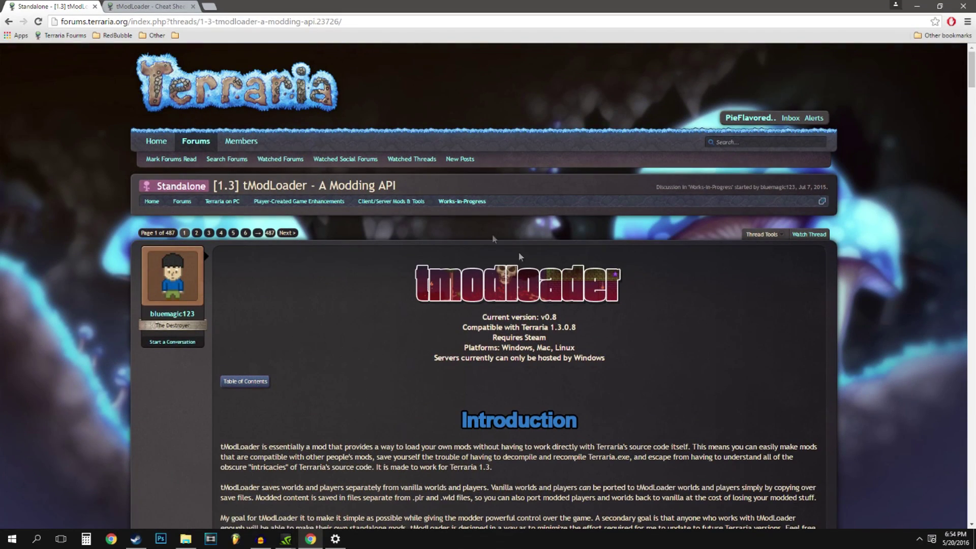
pyautogui.scroll(-3, 589, 282)
pyautogui.scroll(-3, 566, 361)
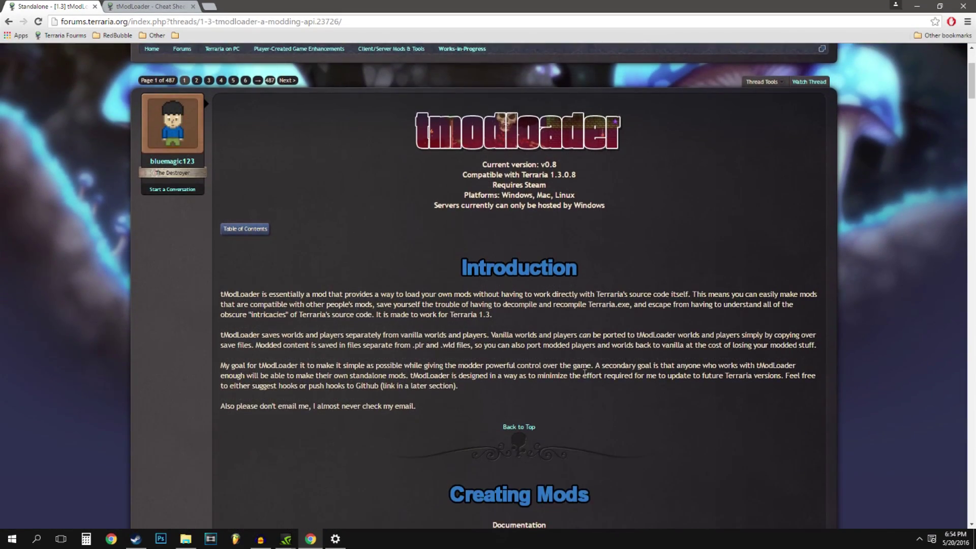
pyautogui.scroll(-3, 567, 360)
pyautogui.scroll(-3, 546, 321)
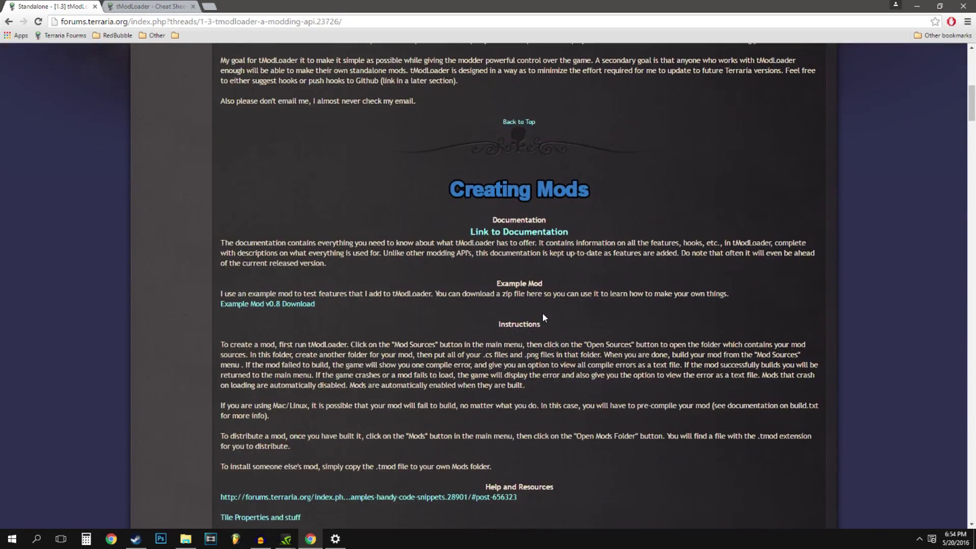
pyautogui.scroll(-8, 542, 312)
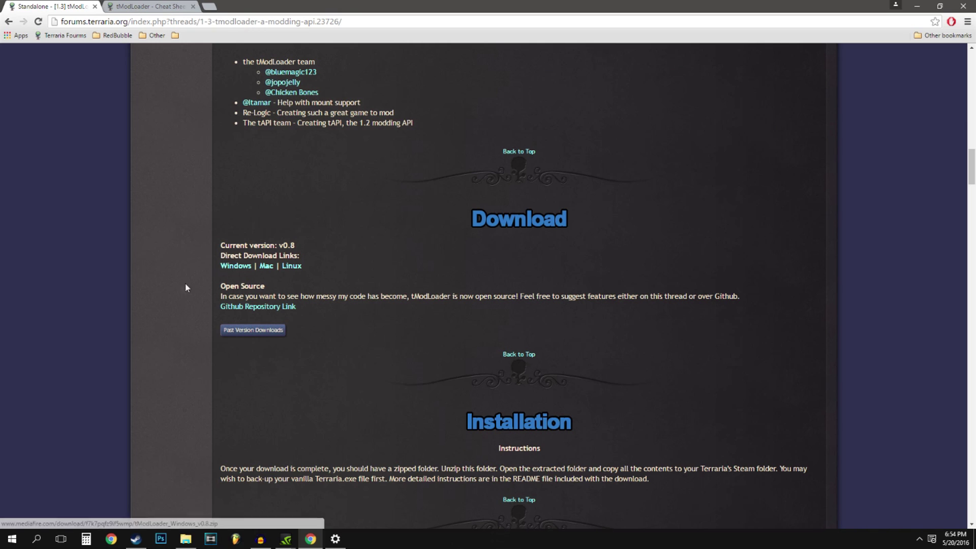
pyautogui.scroll(1, 184, 310)
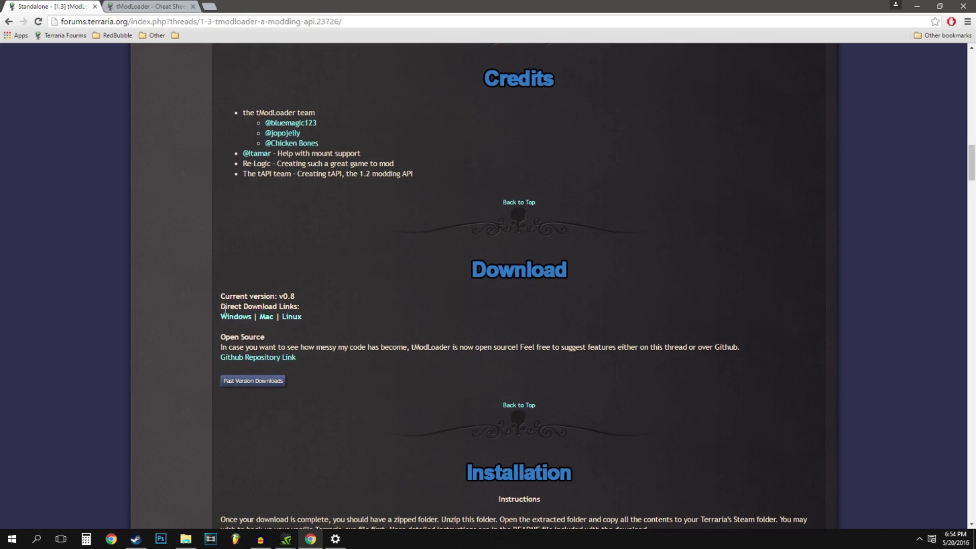
pyautogui.click(233, 316)
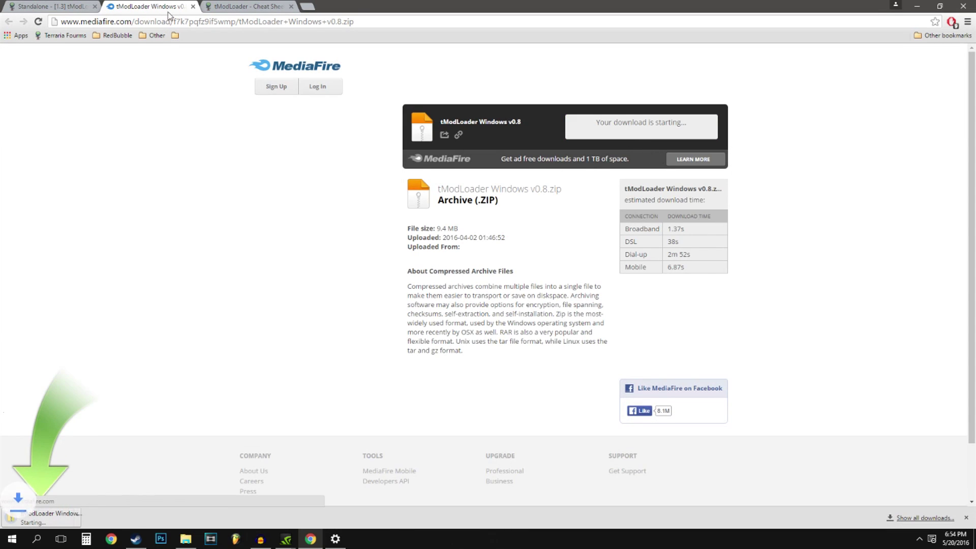
pyautogui.hotkey('ctrl', 'w')
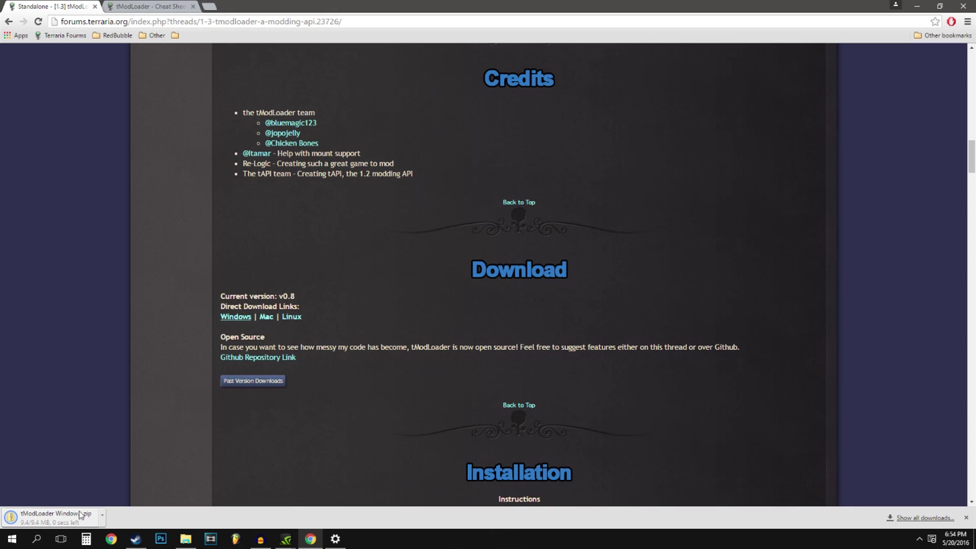
pyautogui.click(54, 516)
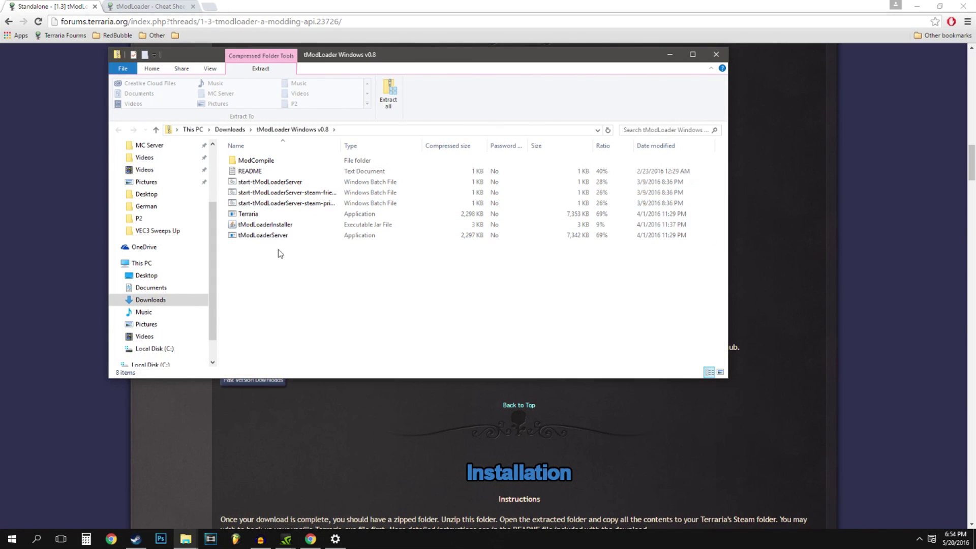
# - Extract all files of the tModLoader archive into Downloads
pyautogui.click(230, 130)
pyautogui.doubleClick(530, 237)
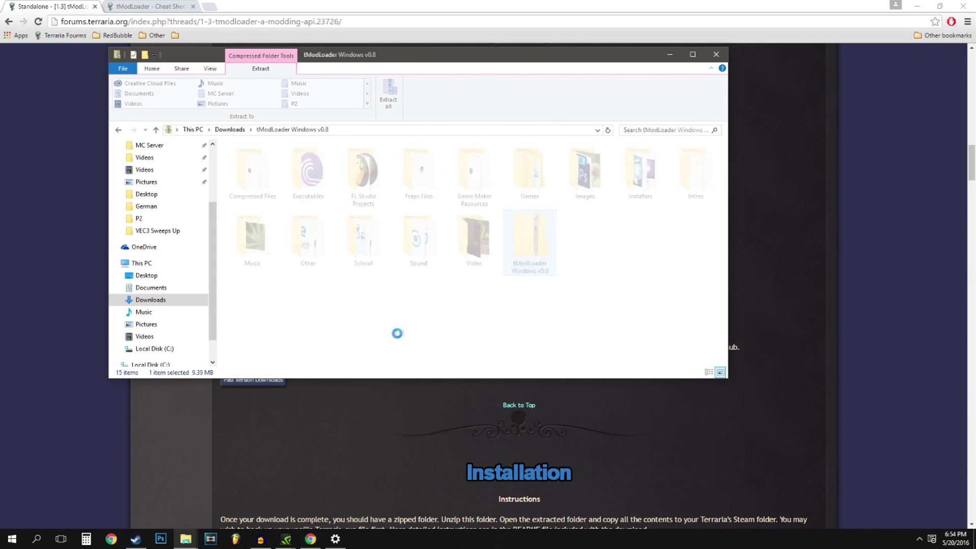
pyautogui.moveTo(296, 289); pyautogui.dragTo(248, 153)
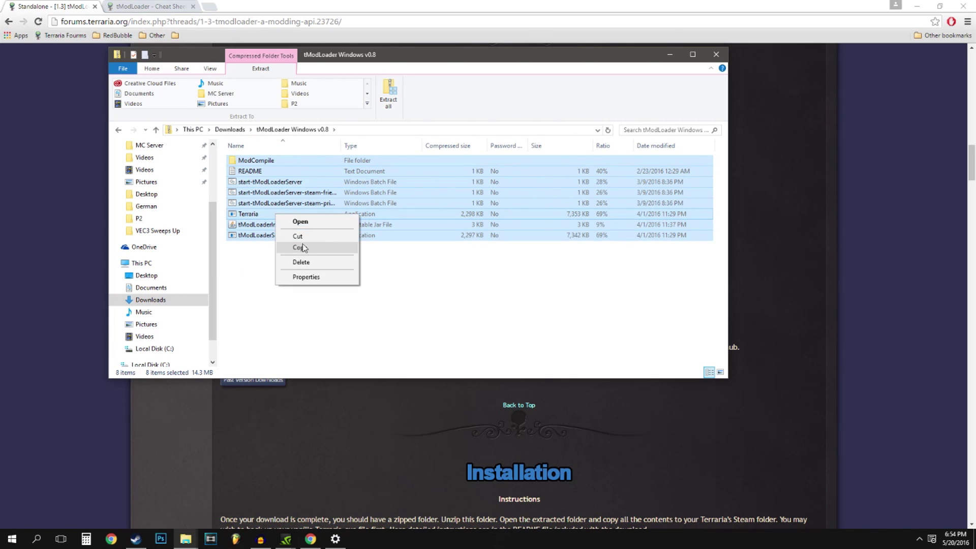
pyautogui.click(305, 248)
pyautogui.moveTo(260, 271); pyautogui.dragTo(247, 156)
pyautogui.click(388, 94)
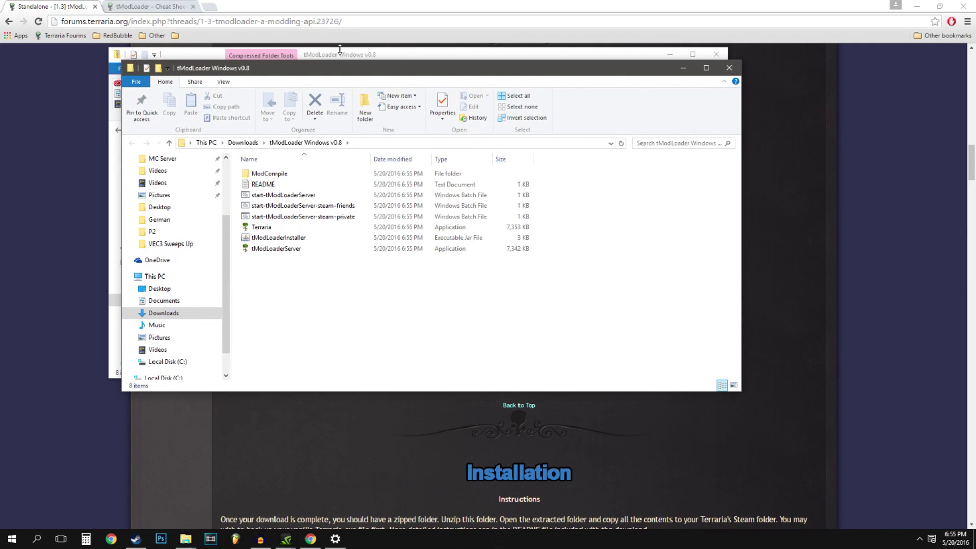
# - Run tModLoaderInstaller from the extracted v0.8 folder and dismiss the success message
pyautogui.moveTo(336, 71); pyautogui.dragTo(322, 59)
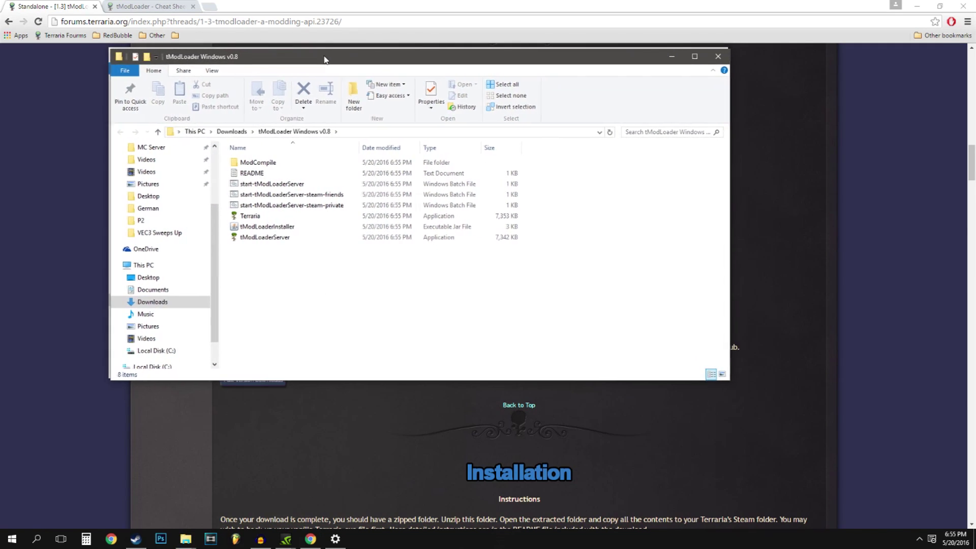
pyautogui.click(228, 133)
pyautogui.doubleClick(462, 252)
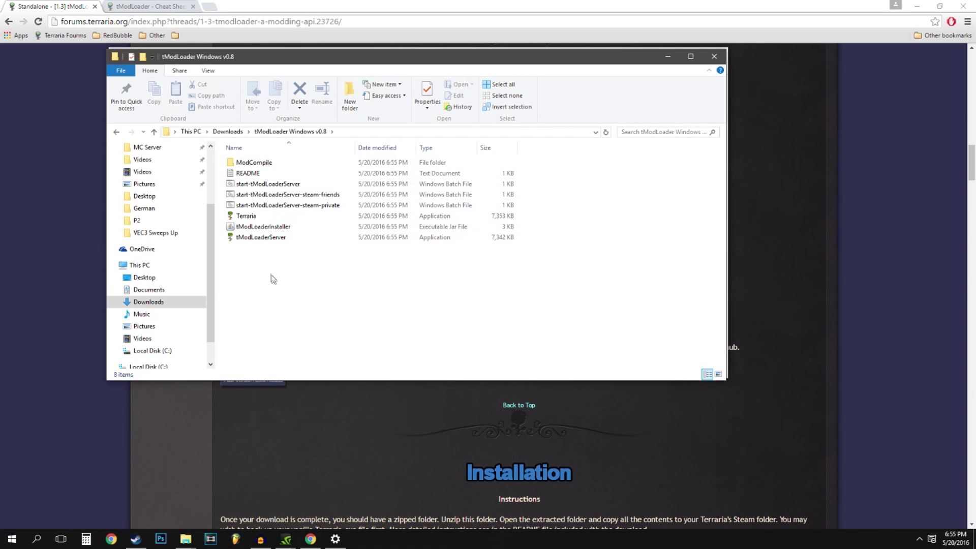
pyautogui.doubleClick(265, 228)
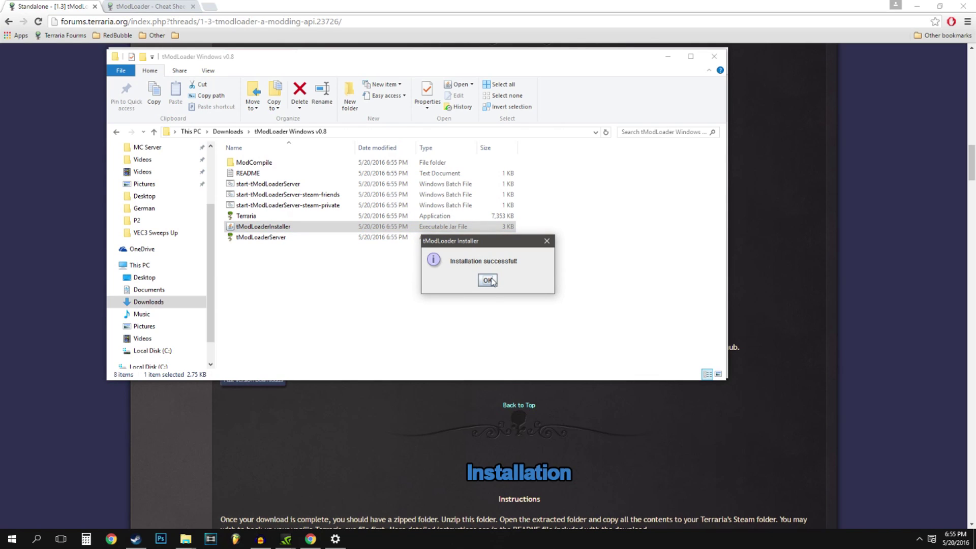
pyautogui.click(488, 280)
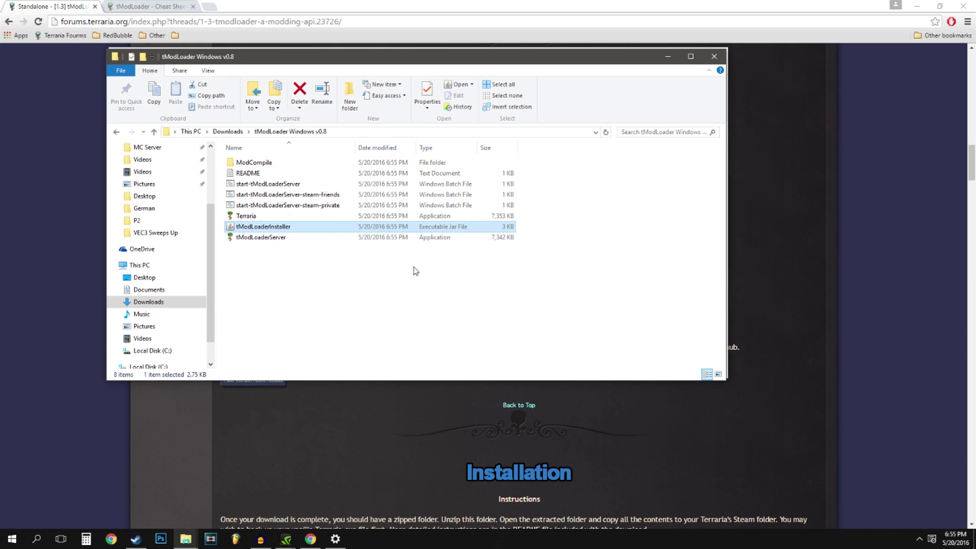
pyautogui.click(388, 302)
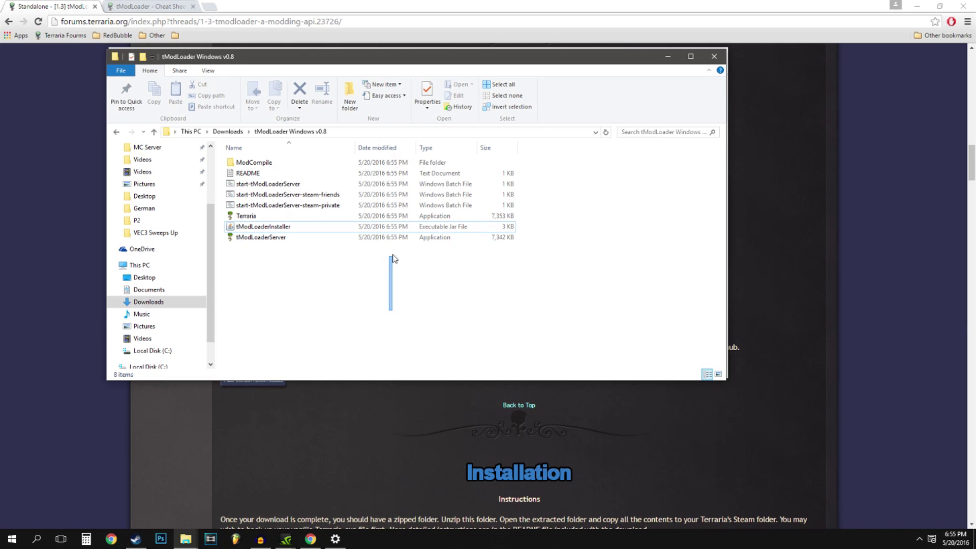
# - Copy the eight extracted tModLoader files and browse to C:\Program Files (x86)
pyautogui.moveTo(390, 311); pyautogui.dragTo(393, 153)
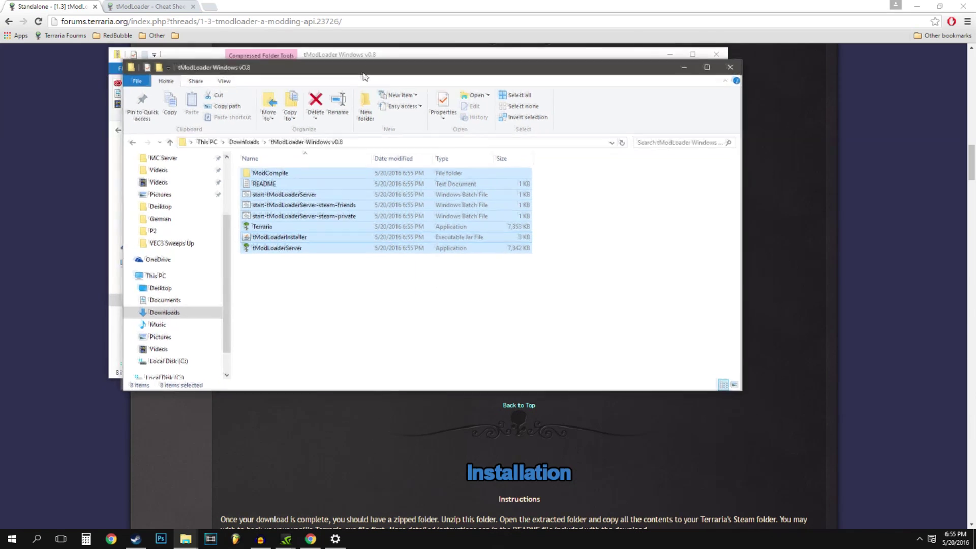
pyautogui.rightClick(309, 206)
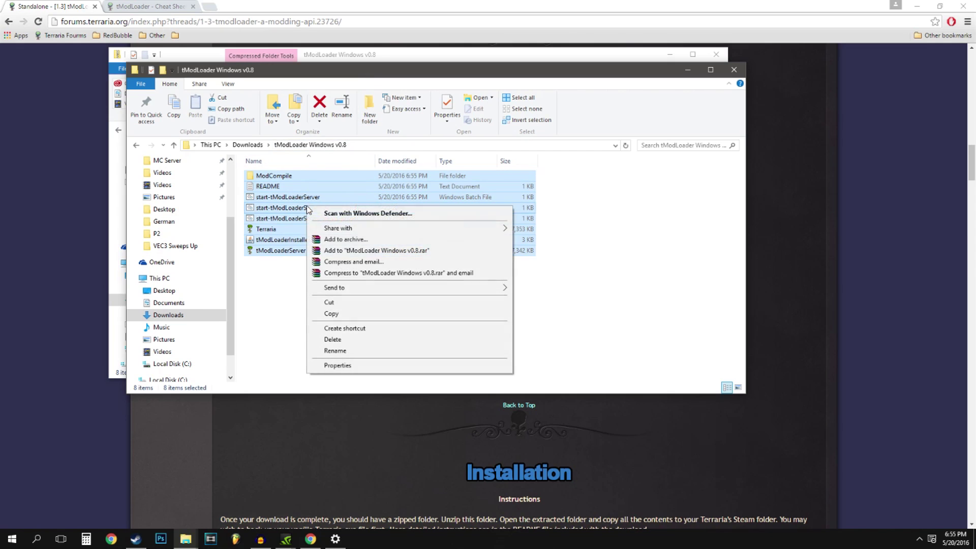
pyautogui.click(338, 316)
pyautogui.scroll(-2, 230, 259)
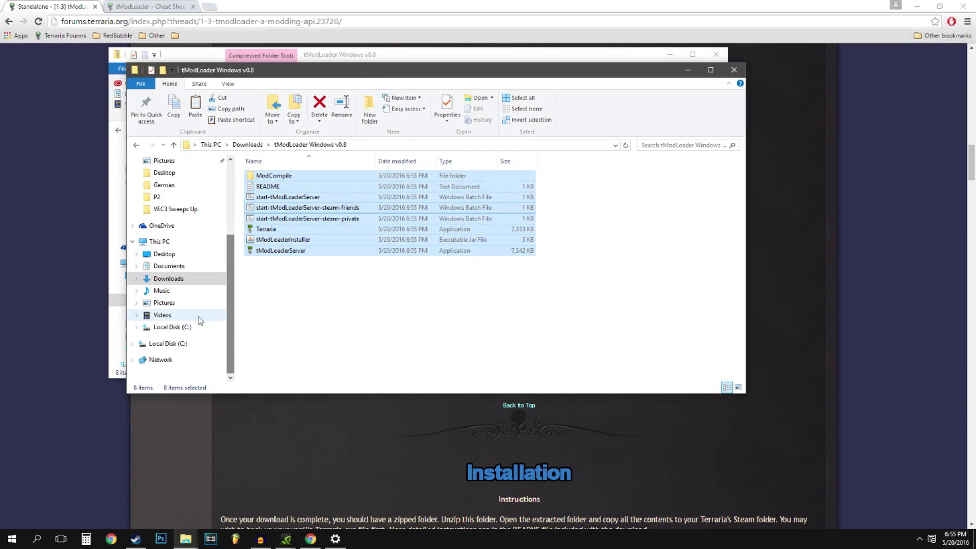
pyautogui.click(171, 364)
pyautogui.scroll(-2, 274, 298)
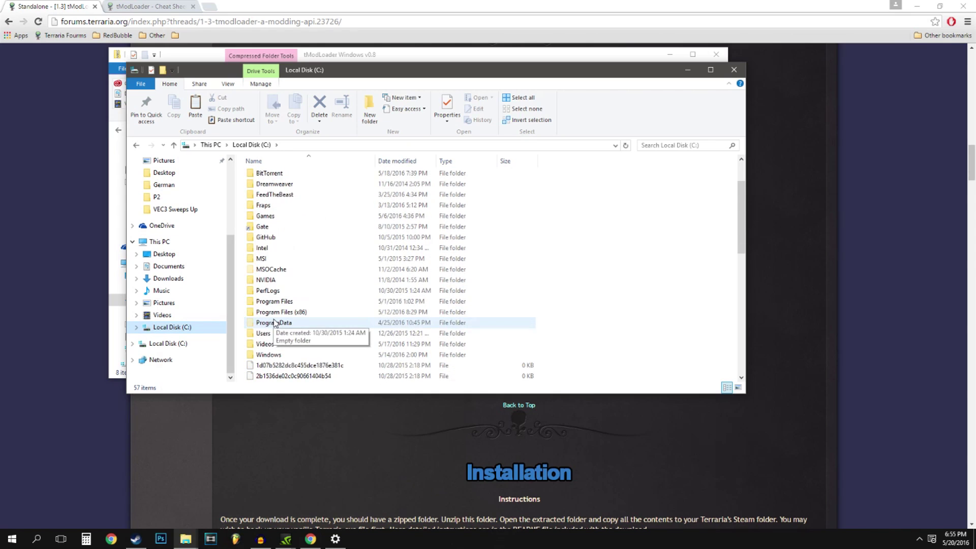
pyautogui.doubleClick(300, 315)
pyautogui.scroll(-3, 299, 315)
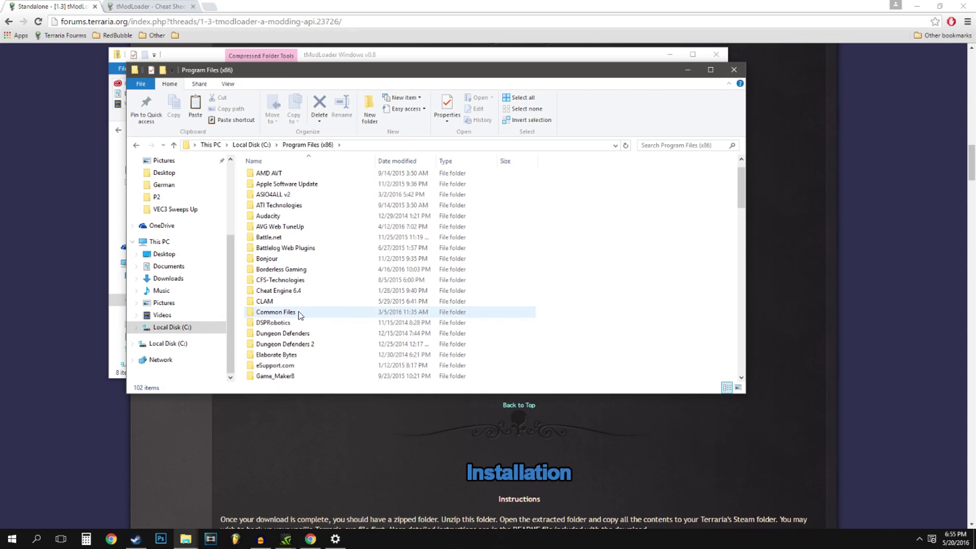
pyautogui.scroll(-3, 300, 316)
pyautogui.scroll(-3, 300, 316)
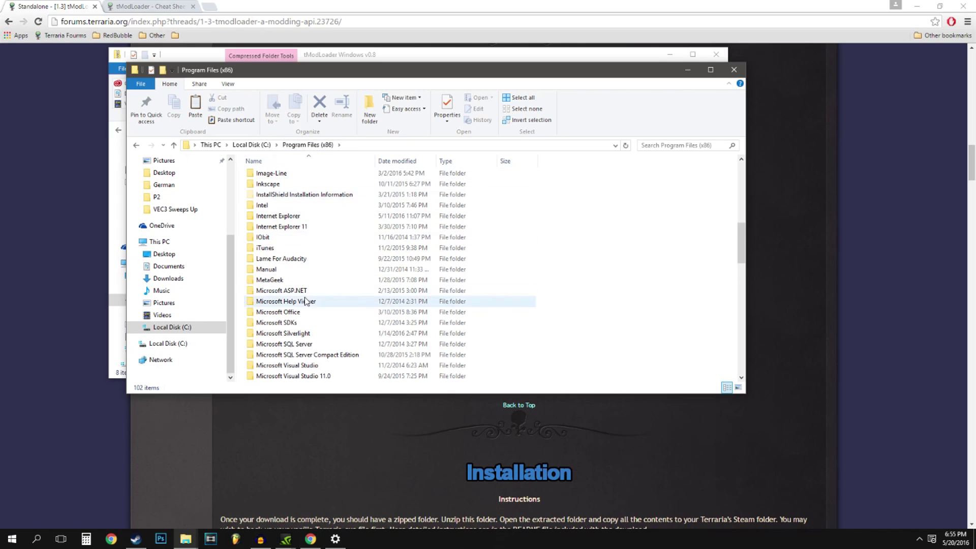
pyautogui.scroll(-3, 305, 302)
pyautogui.scroll(-3, 305, 301)
pyautogui.scroll(-2, 305, 301)
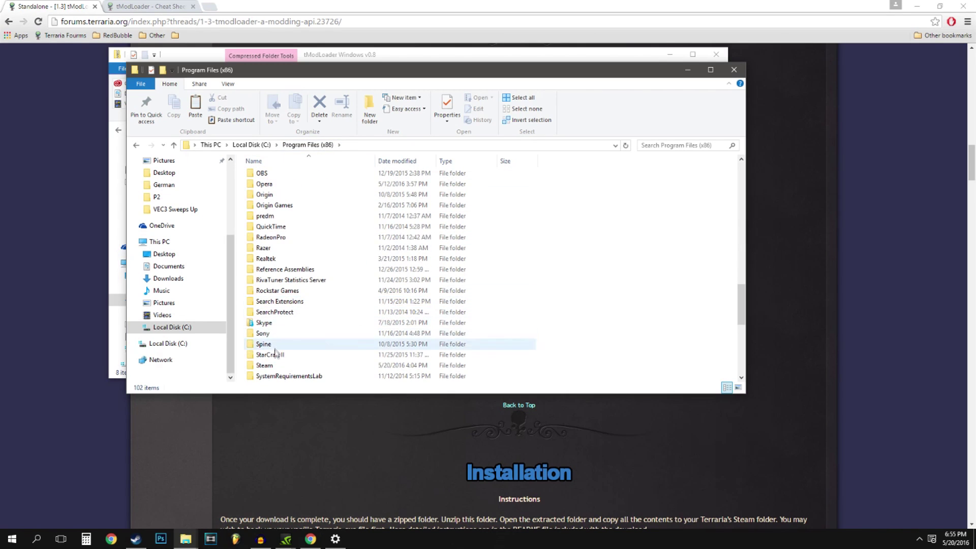
# - Paste the files into Steam\steamapps\common\Terraria, replacing the existing ones
pyautogui.doubleClick(276, 366)
pyautogui.scroll(-2, 283, 305)
pyautogui.doubleClick(276, 349)
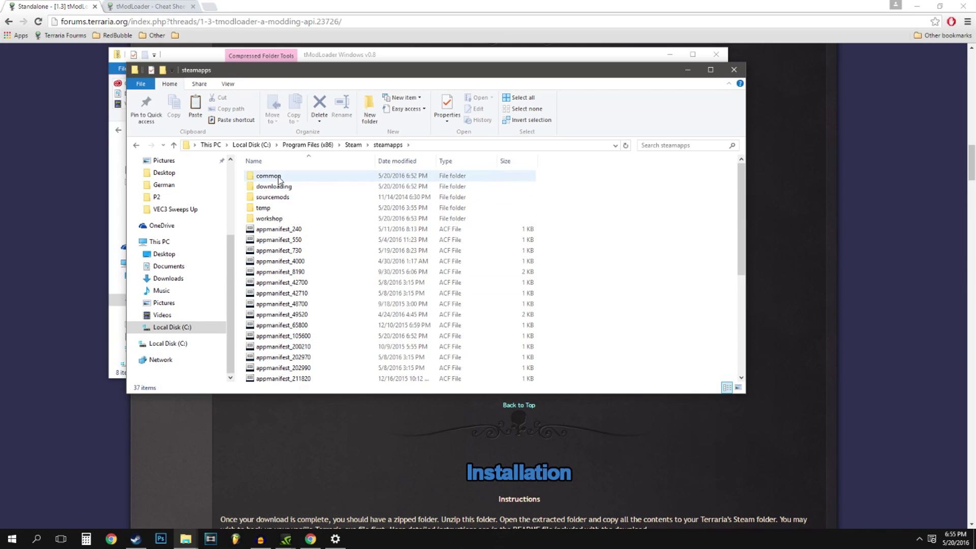
pyautogui.doubleClick(269, 176)
pyautogui.scroll(-3, 290, 269)
pyautogui.scroll(-3, 290, 269)
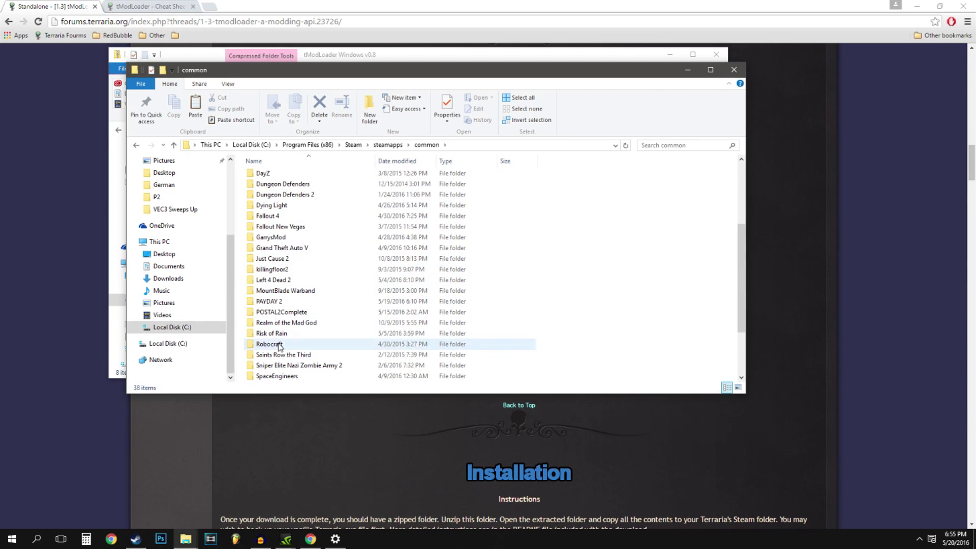
pyautogui.click(267, 333)
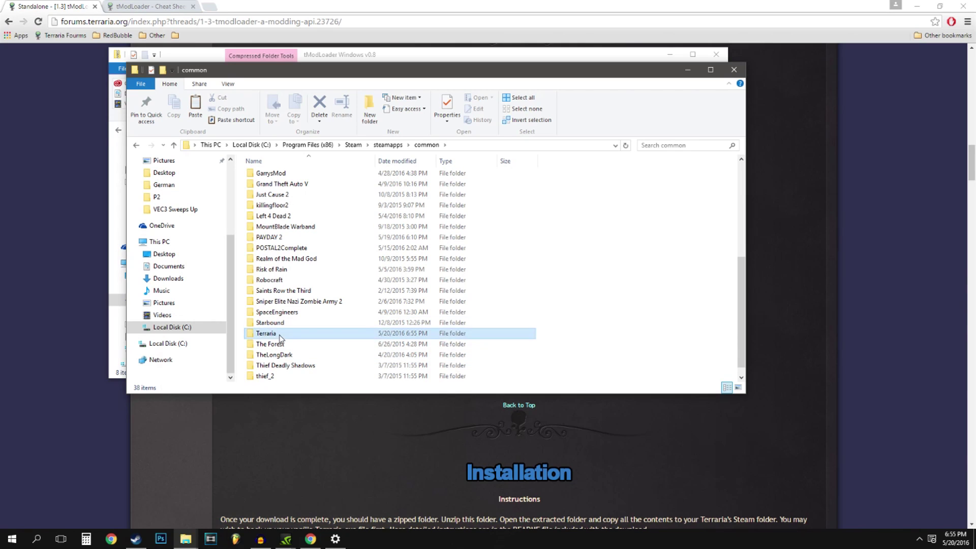
pyautogui.doubleClick(280, 338)
pyautogui.scroll(-2, 309, 311)
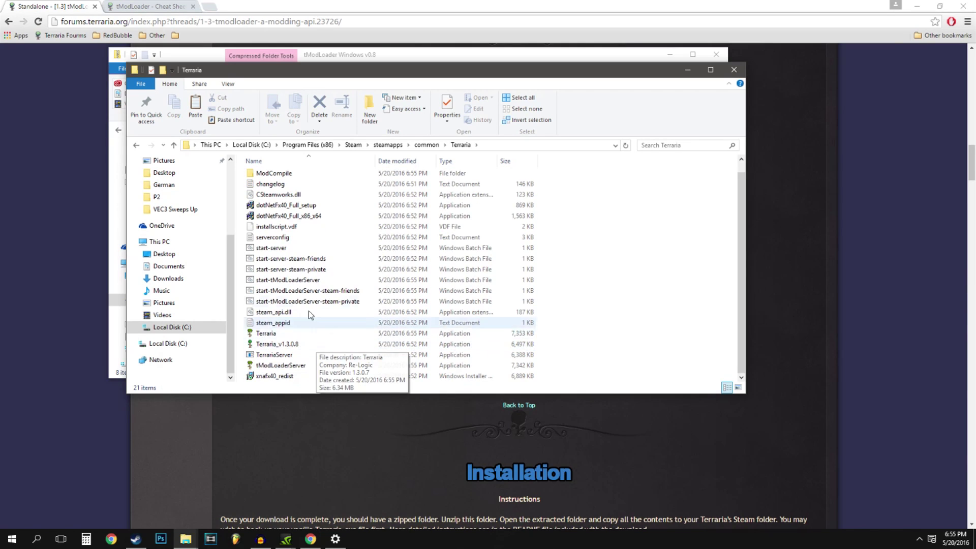
pyautogui.rightClick(607, 276)
pyautogui.click(630, 347)
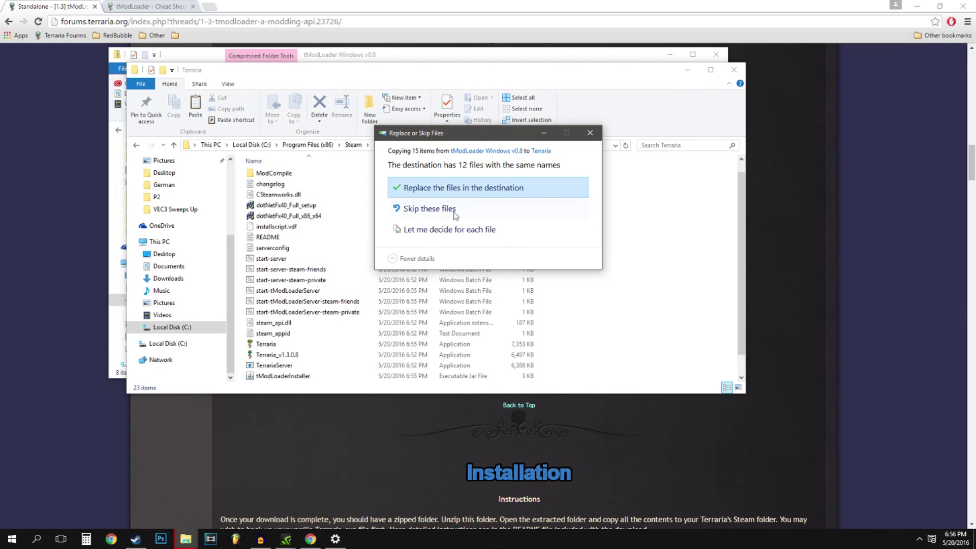
# - Close both Explorer windows, view the Cheat Sheet mod thread, and launch Terraria from Steam
pyautogui.click(734, 71)
pyautogui.click(716, 53)
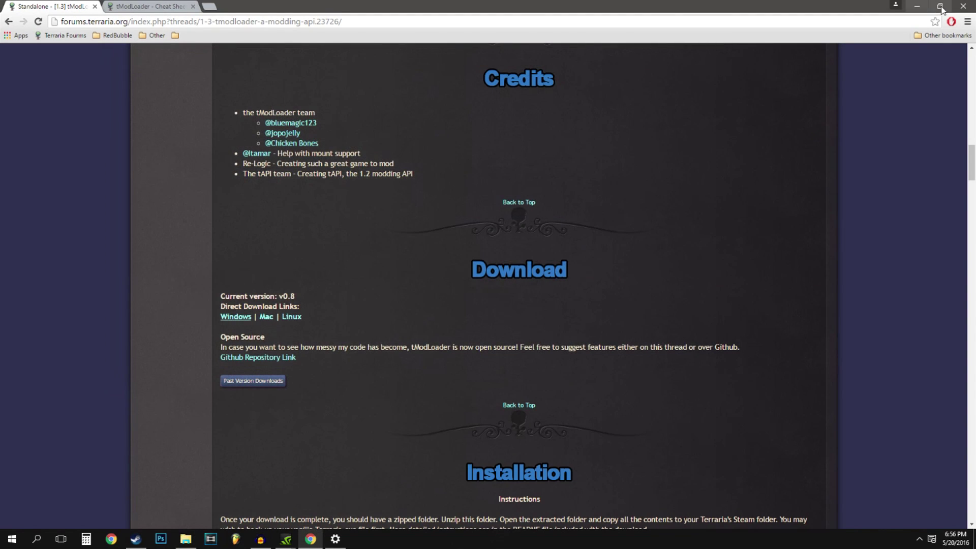
pyautogui.click(918, 7)
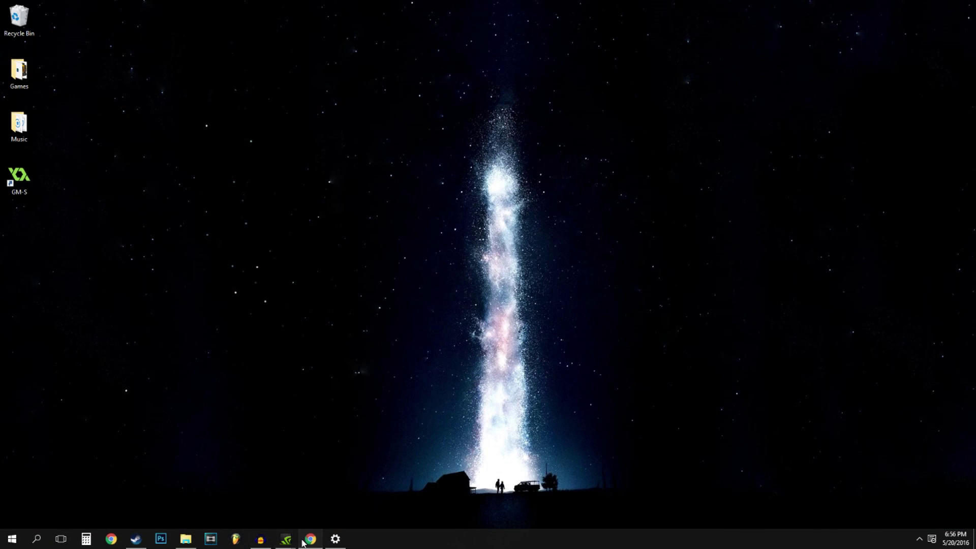
pyautogui.click(309, 541)
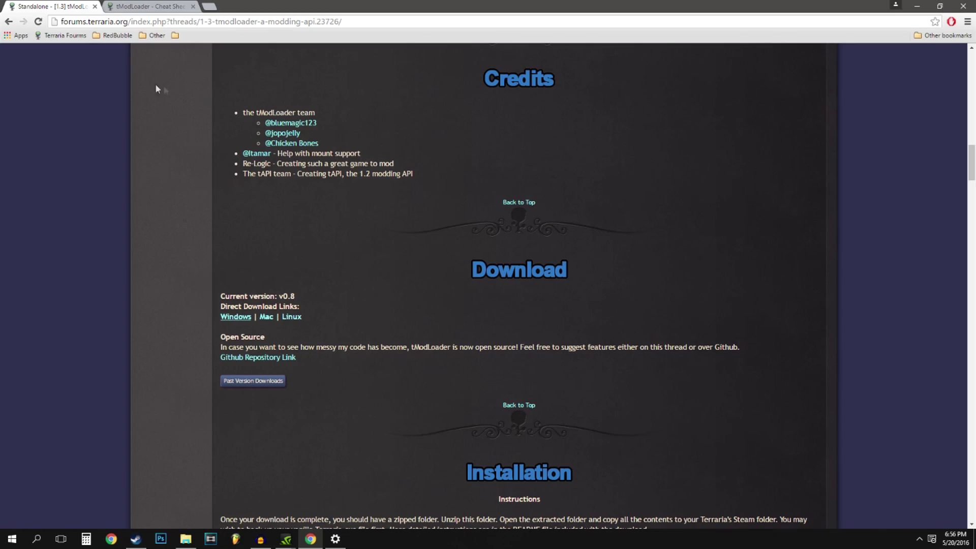
pyautogui.click(150, 6)
pyautogui.scroll(-5, 488, 268)
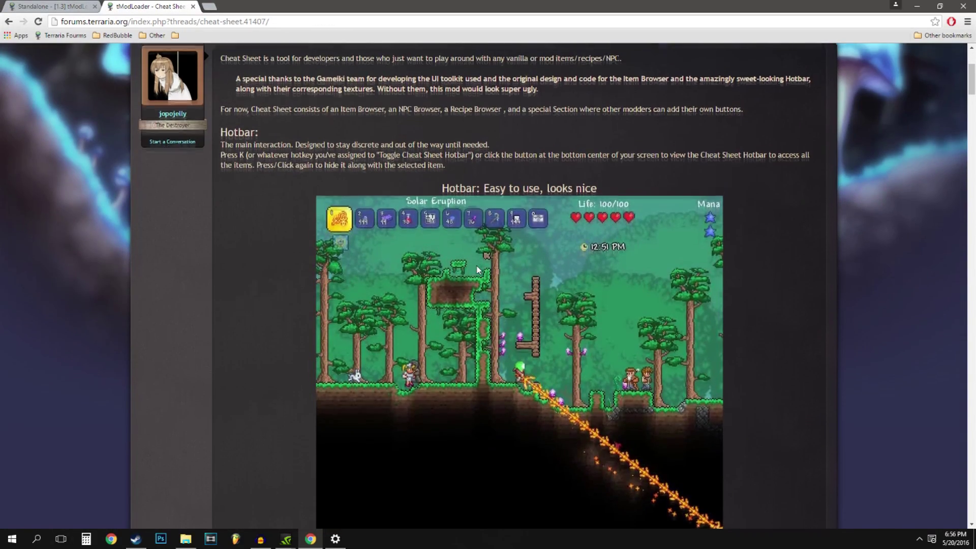
pyautogui.scroll(2, 419, 238)
pyautogui.scroll(-3, 440, 236)
pyautogui.scroll(-4, 440, 236)
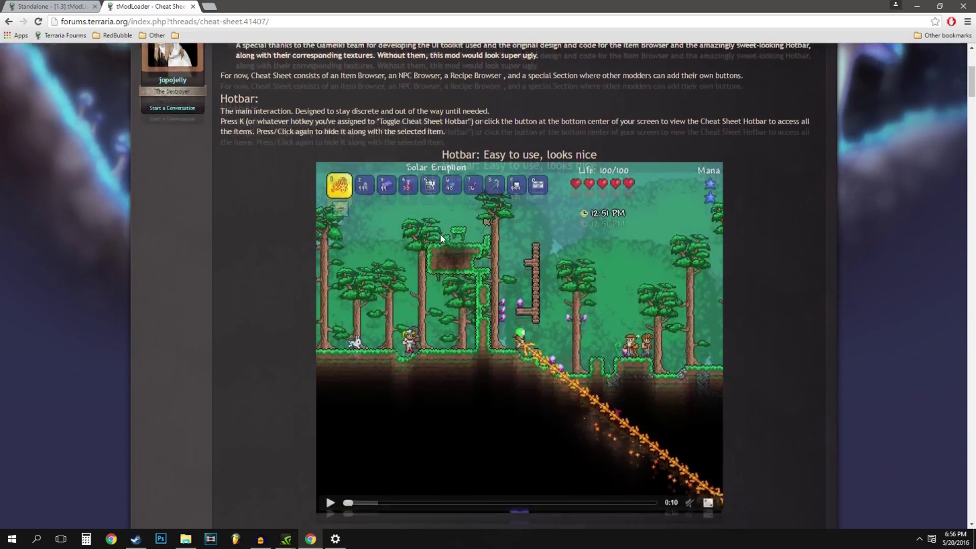
pyautogui.scroll(-5, 440, 236)
pyautogui.scroll(-4, 437, 235)
pyautogui.scroll(-2, 436, 236)
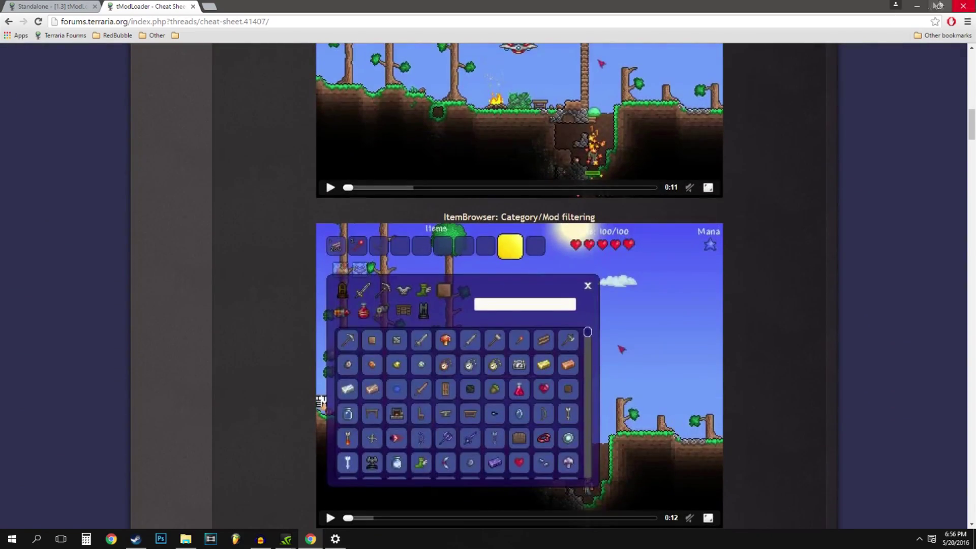
pyautogui.click(916, 6)
pyautogui.click(137, 540)
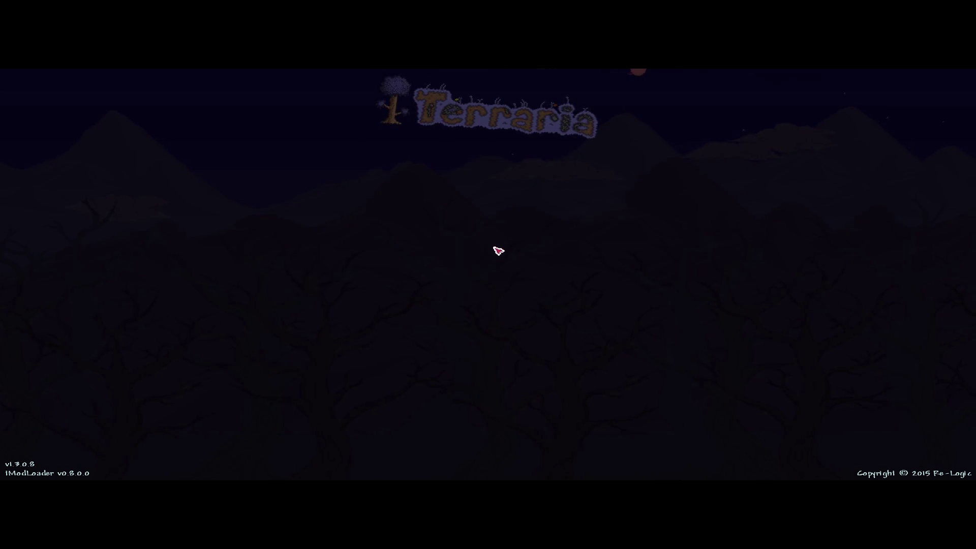
pyautogui.scroll(-3, 500, 267)
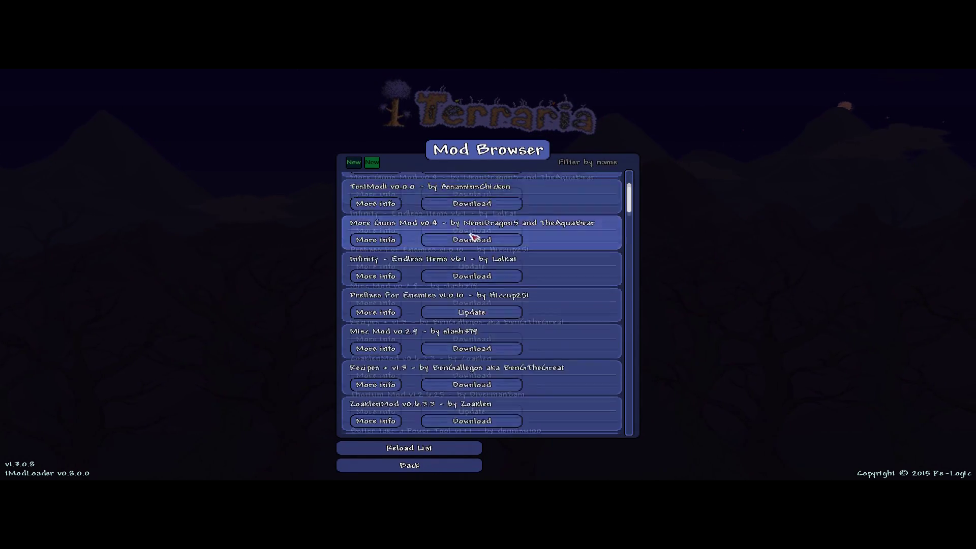
pyautogui.scroll(-3, 500, 275)
pyautogui.scroll(-3, 500, 283)
pyautogui.scroll(-3, 504, 283)
pyautogui.scroll(-3, 507, 281)
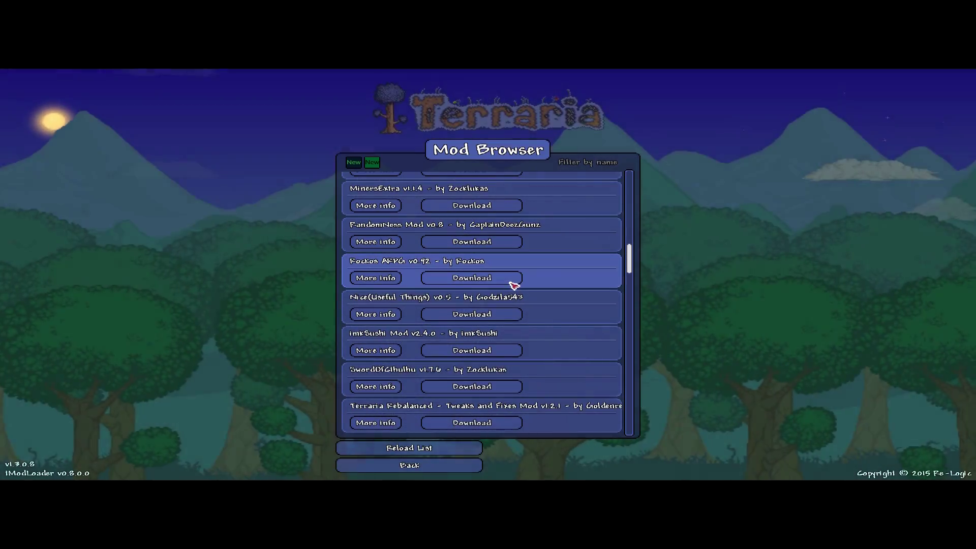
pyautogui.scroll(-2, 511, 278)
pyautogui.scroll(-1, 534, 298)
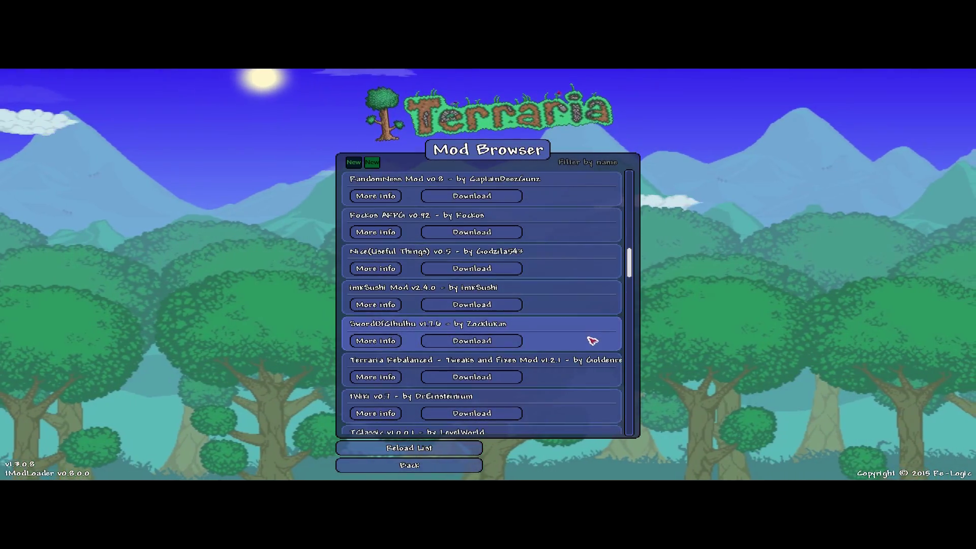
pyautogui.scroll(-2, 580, 335)
pyautogui.scroll(-2, 588, 347)
pyautogui.scroll(-2, 589, 349)
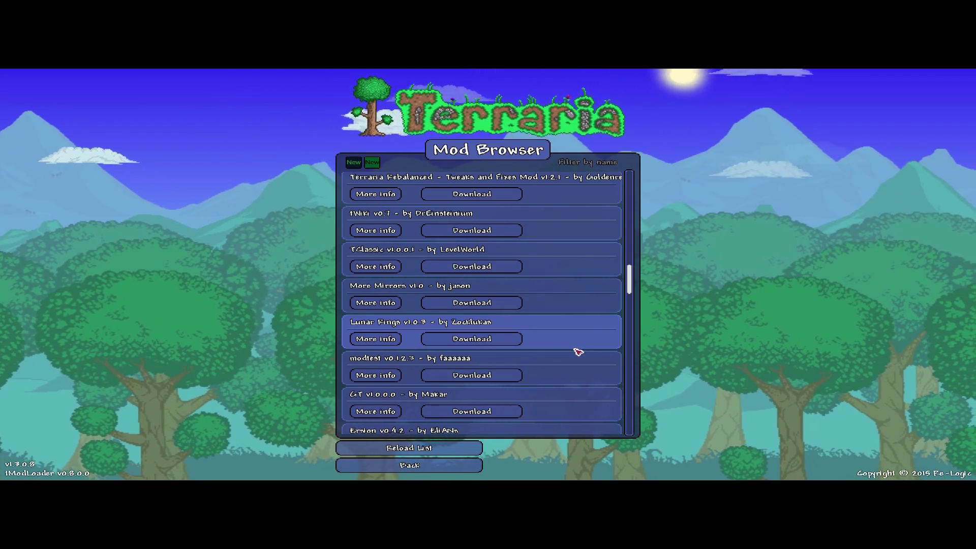
pyautogui.scroll(-1, 585, 362)
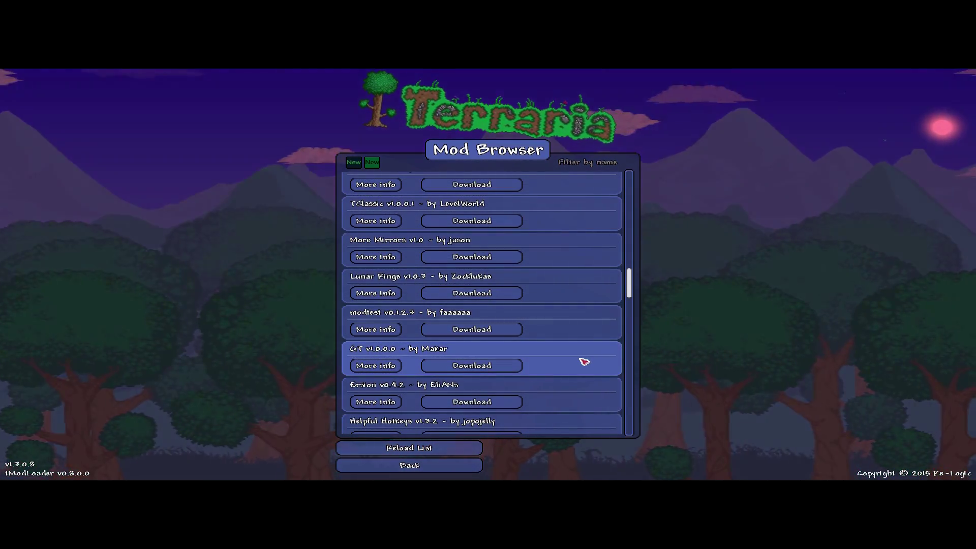
pyautogui.scroll(2, 585, 363)
pyautogui.scroll(-4, 583, 352)
pyautogui.scroll(3, 582, 352)
pyautogui.scroll(2, 584, 352)
pyautogui.scroll(3, 583, 352)
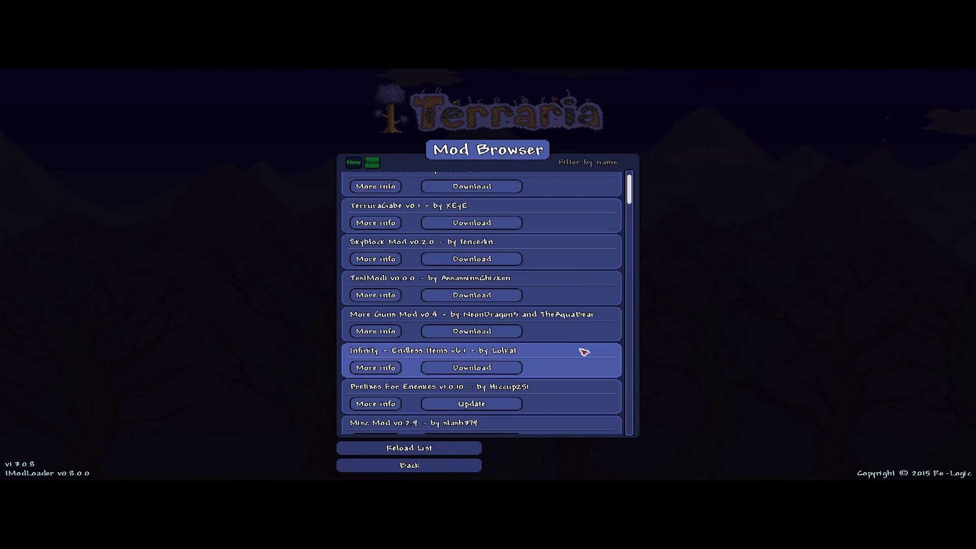
pyautogui.scroll(2, 583, 352)
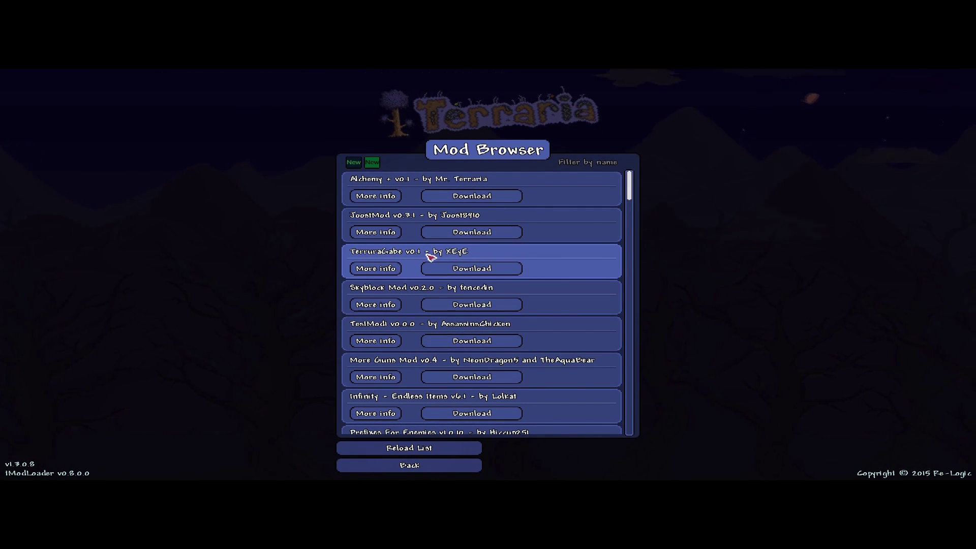
pyautogui.scroll(-5, 425, 322)
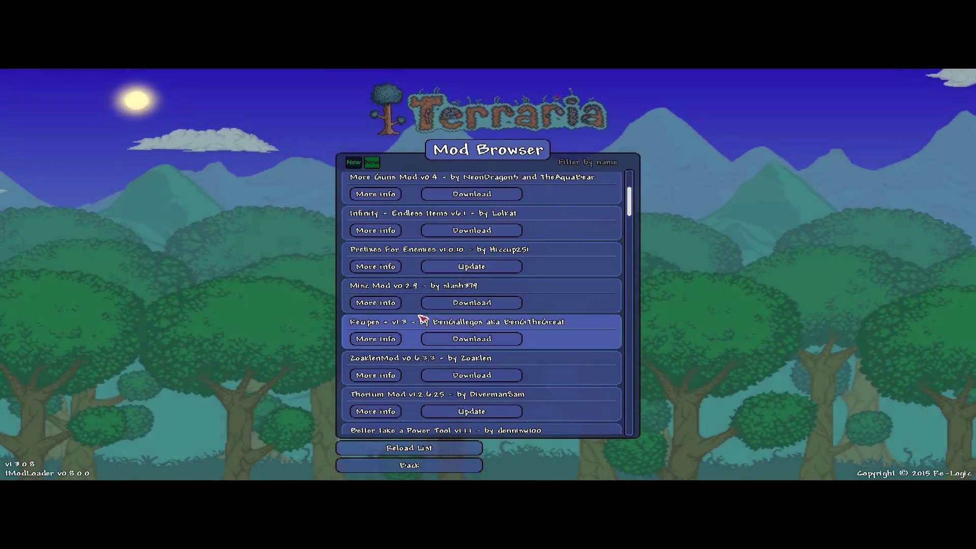
pyautogui.scroll(-3, 424, 321)
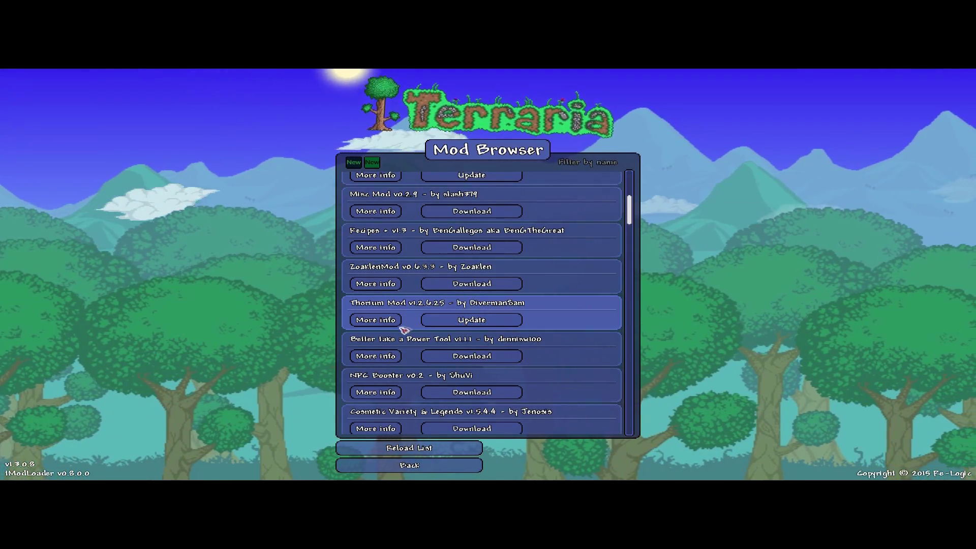
pyautogui.click(384, 322)
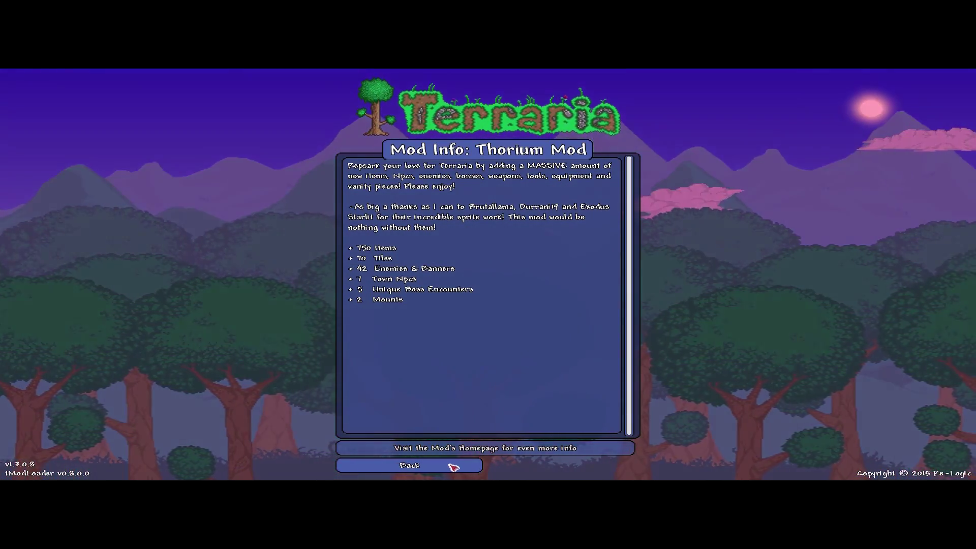
pyautogui.click(454, 466)
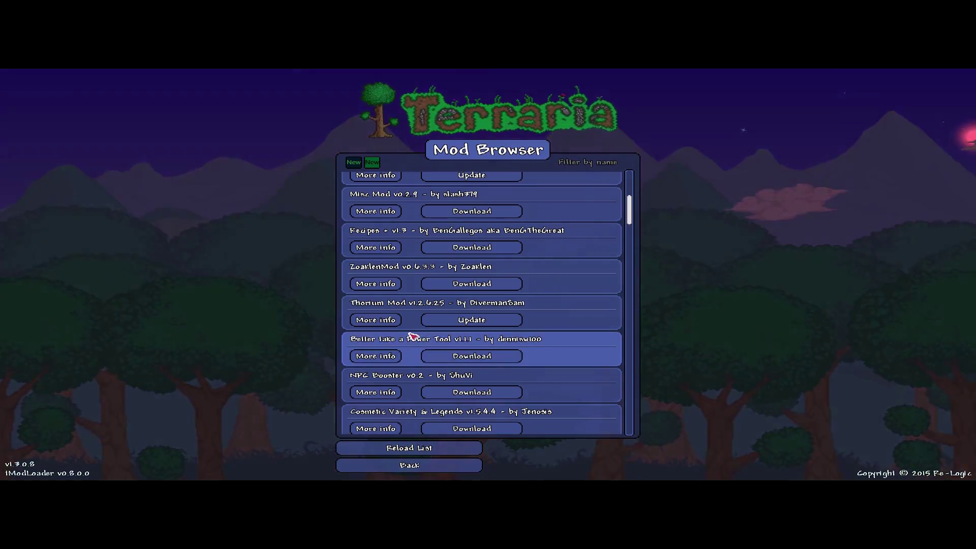
pyautogui.scroll(-3, 412, 335)
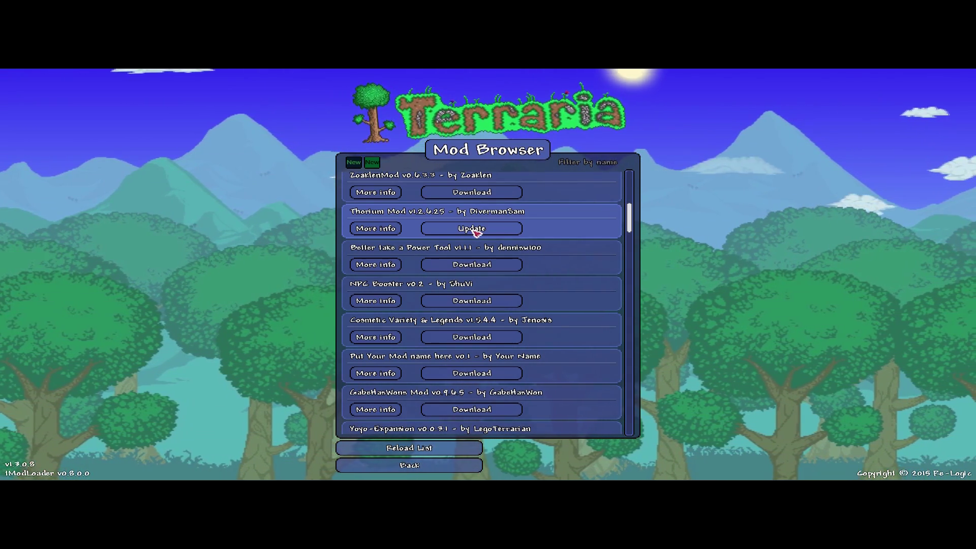
pyautogui.scroll(1, 476, 231)
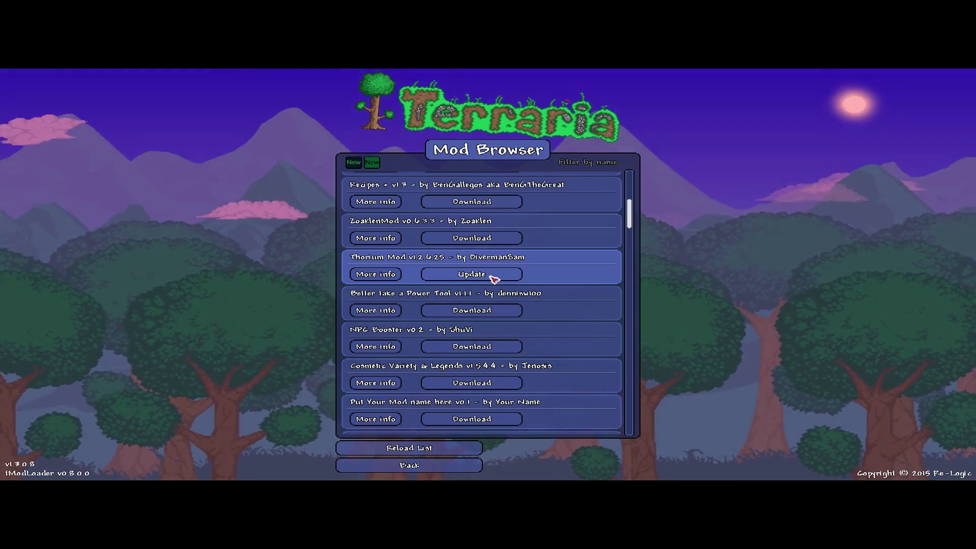
pyautogui.scroll(-3, 494, 278)
pyautogui.scroll(-3, 534, 328)
pyautogui.scroll(-4, 536, 332)
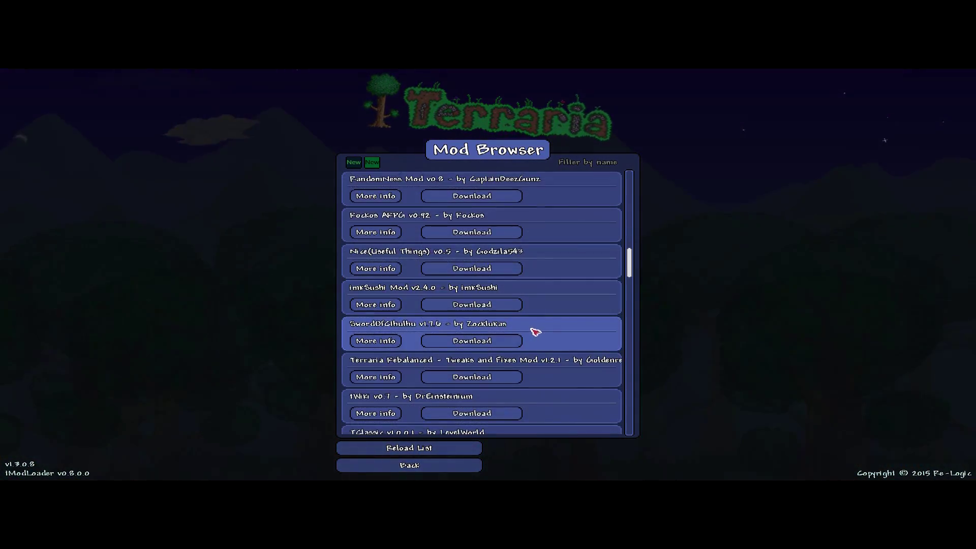
pyautogui.scroll(-4, 536, 332)
pyautogui.scroll(-3, 536, 331)
pyautogui.scroll(-3, 536, 332)
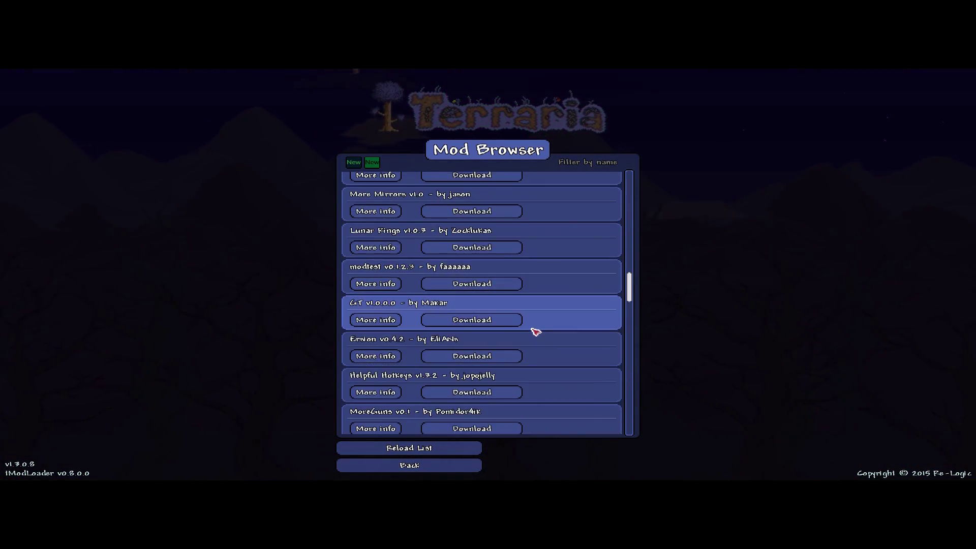
pyautogui.scroll(-3, 536, 335)
pyautogui.scroll(-3, 535, 336)
pyautogui.scroll(-3, 536, 336)
pyautogui.scroll(-4, 534, 344)
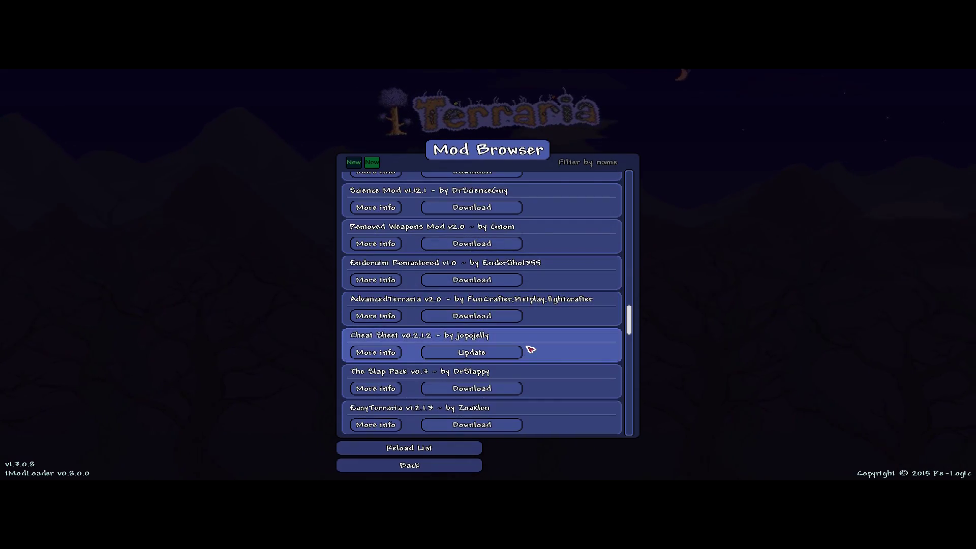
pyautogui.scroll(-2, 532, 349)
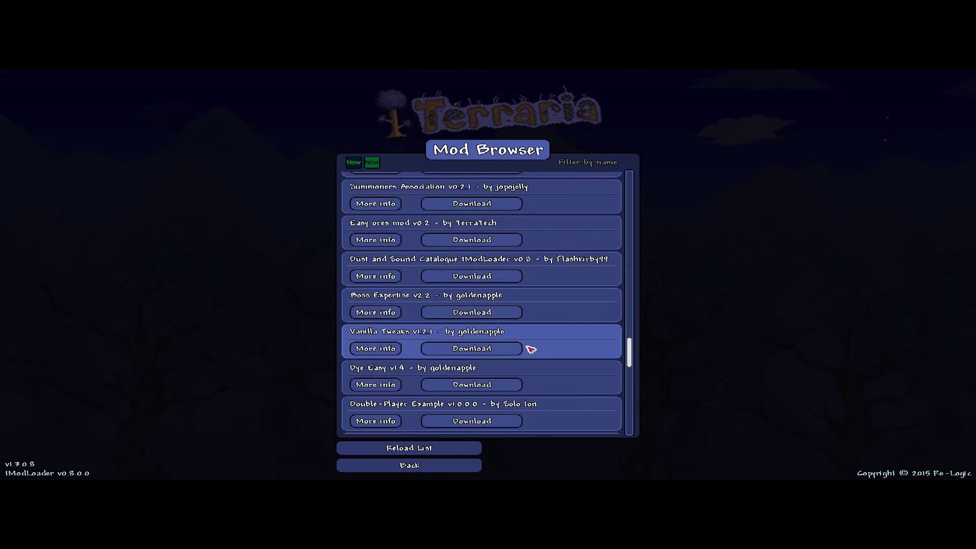
pyautogui.scroll(-3, 531, 348)
pyautogui.scroll(-3, 531, 348)
pyautogui.scroll(-3, 531, 348)
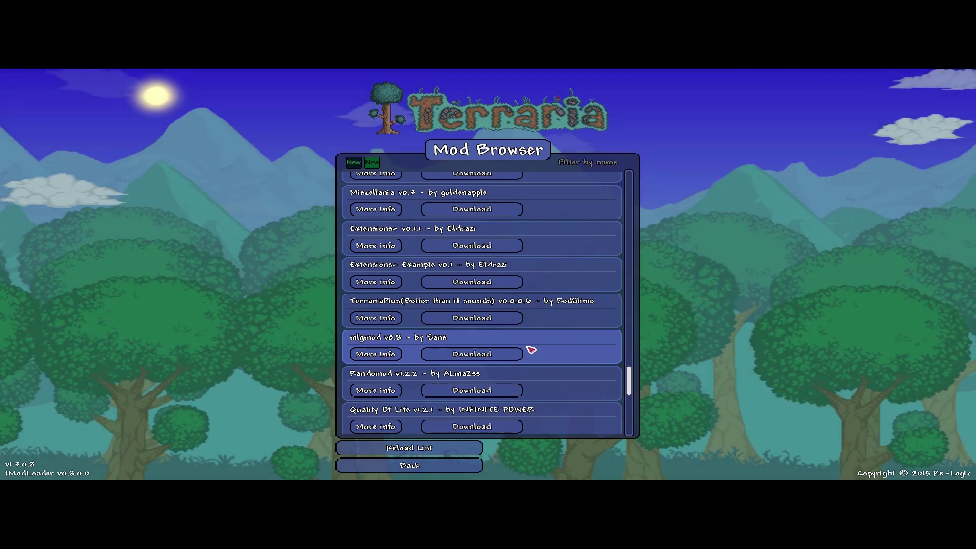
pyautogui.scroll(-2, 531, 348)
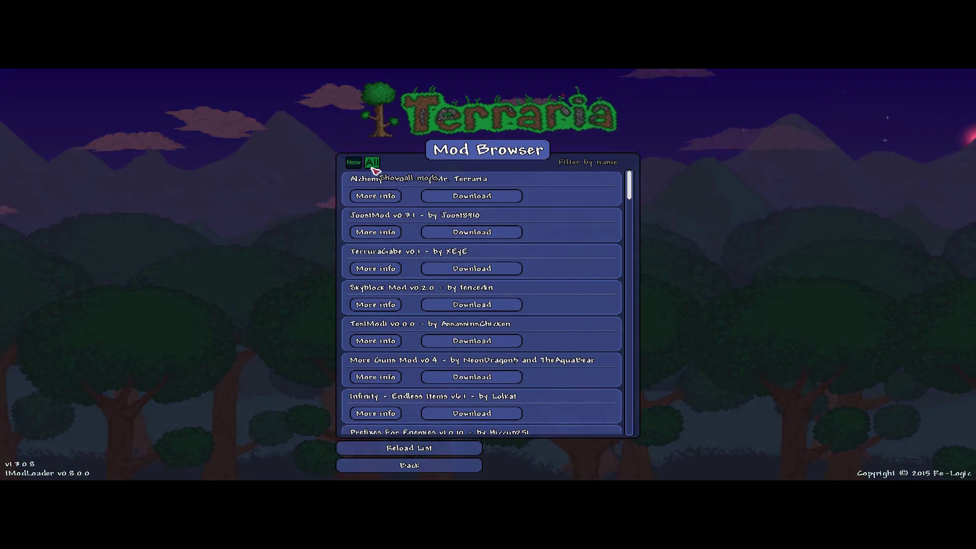
pyautogui.scroll(-3, 471, 307)
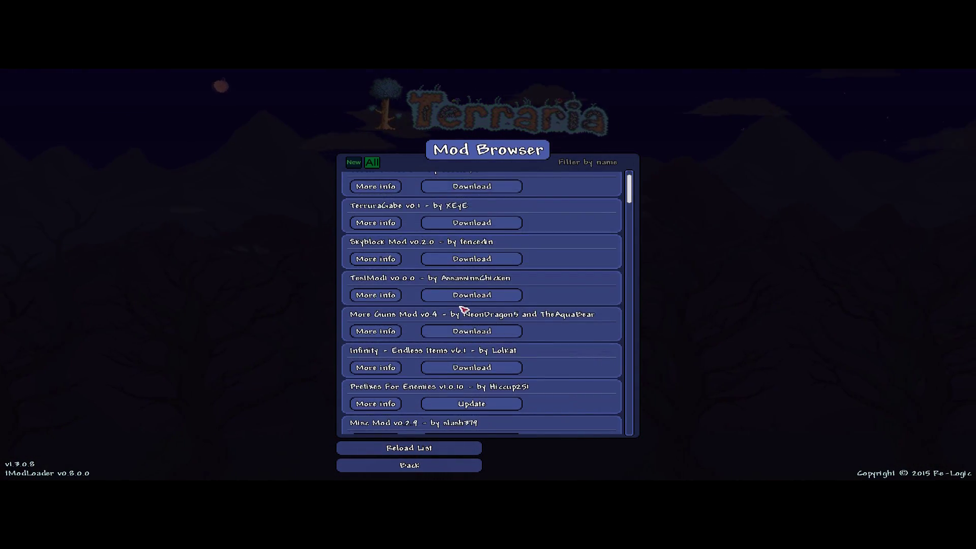
pyautogui.scroll(-3, 472, 307)
pyautogui.scroll(-3, 459, 329)
pyautogui.scroll(-2, 451, 340)
pyautogui.scroll(-3, 450, 340)
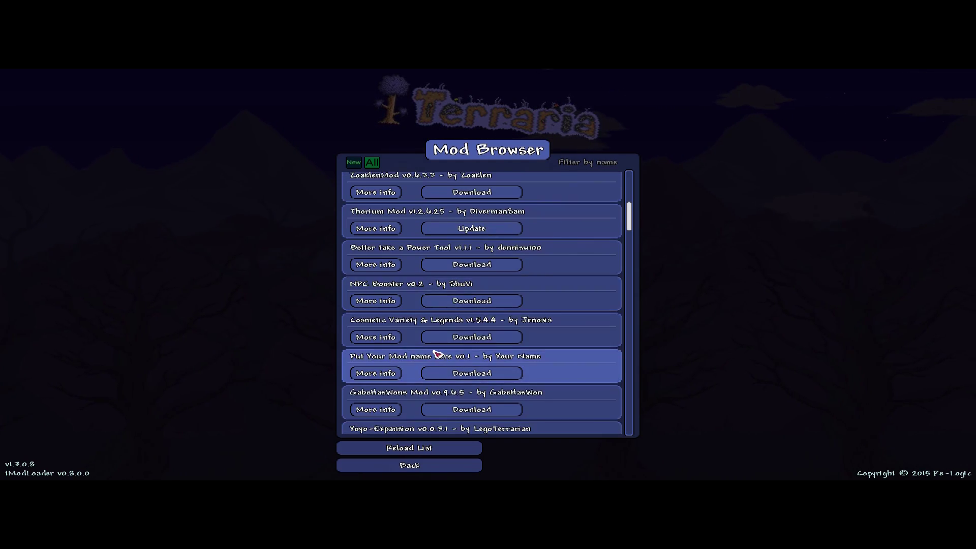
pyautogui.scroll(-2, 442, 348)
pyautogui.scroll(-3, 435, 354)
pyautogui.scroll(-2, 429, 362)
pyautogui.scroll(-2, 429, 361)
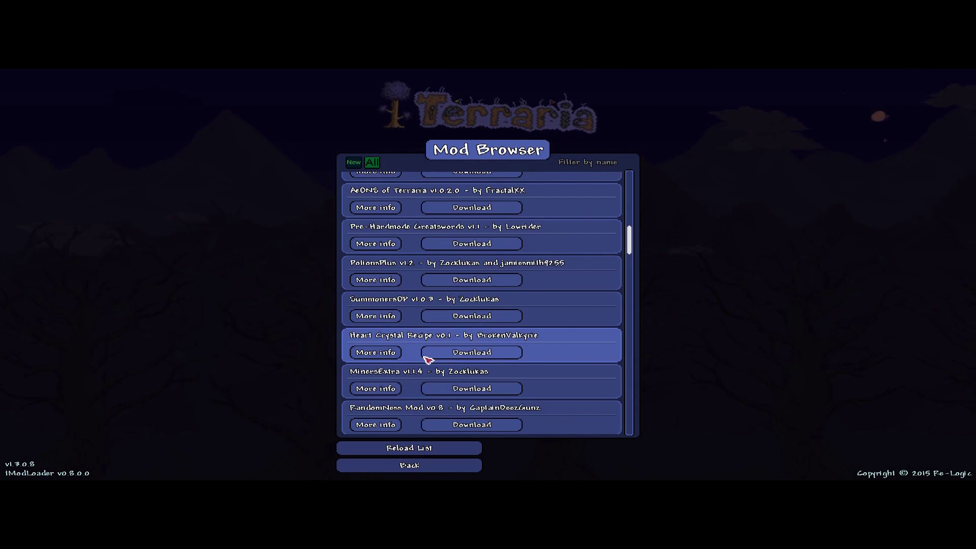
pyautogui.scroll(-3, 428, 361)
pyautogui.scroll(-2, 429, 360)
pyautogui.scroll(-2, 429, 358)
pyautogui.scroll(-2, 427, 359)
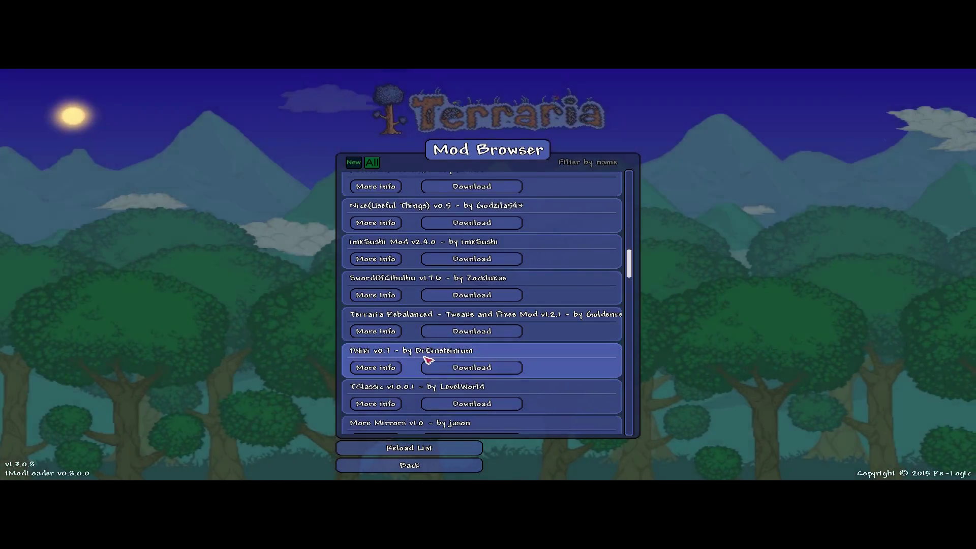
pyautogui.scroll(-2, 428, 359)
pyautogui.scroll(-2, 427, 359)
pyautogui.scroll(-2, 429, 360)
pyautogui.scroll(-2, 429, 360)
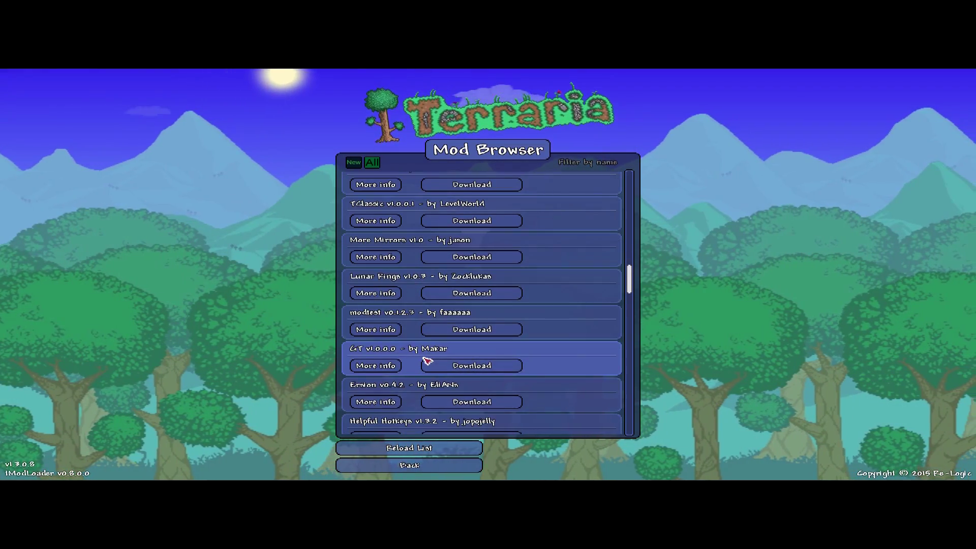
pyautogui.scroll(-2, 429, 360)
pyautogui.scroll(-2, 429, 359)
pyautogui.scroll(-2, 429, 359)
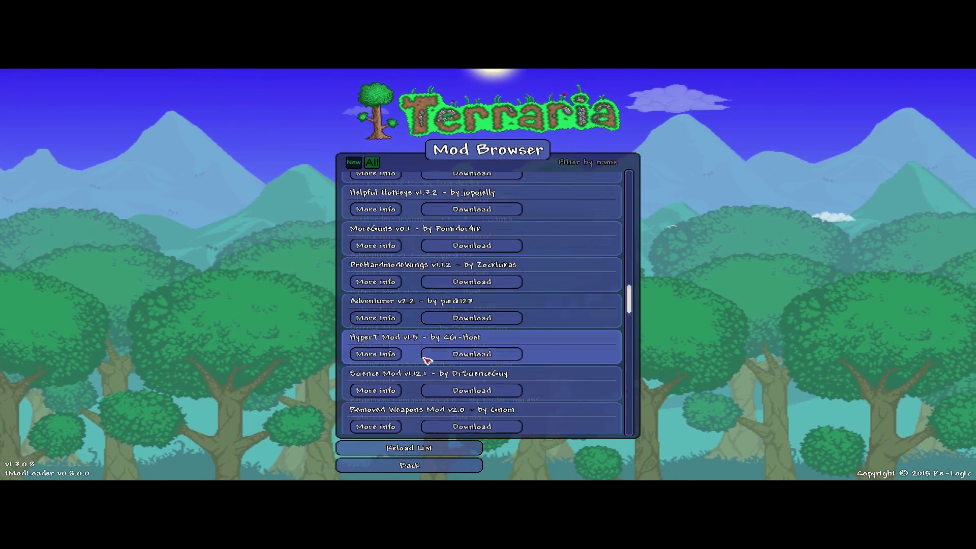
pyautogui.scroll(-3, 428, 360)
pyautogui.scroll(-2, 420, 358)
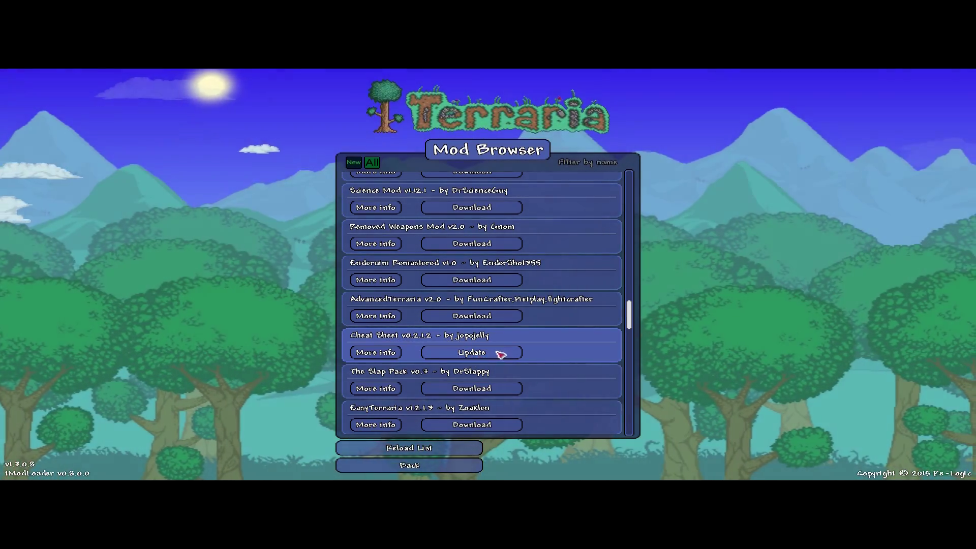
pyautogui.scroll(5, 473, 382)
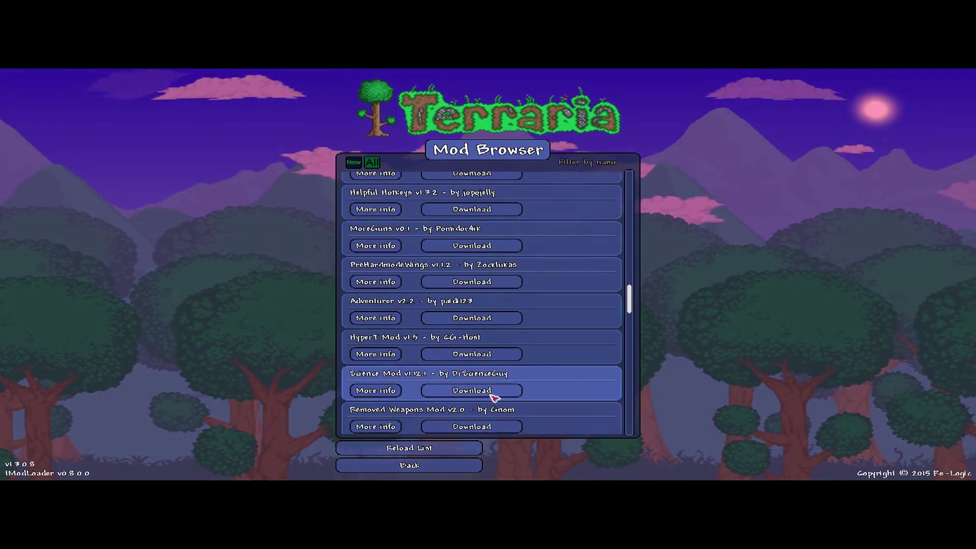
pyautogui.scroll(-3, 450, 412)
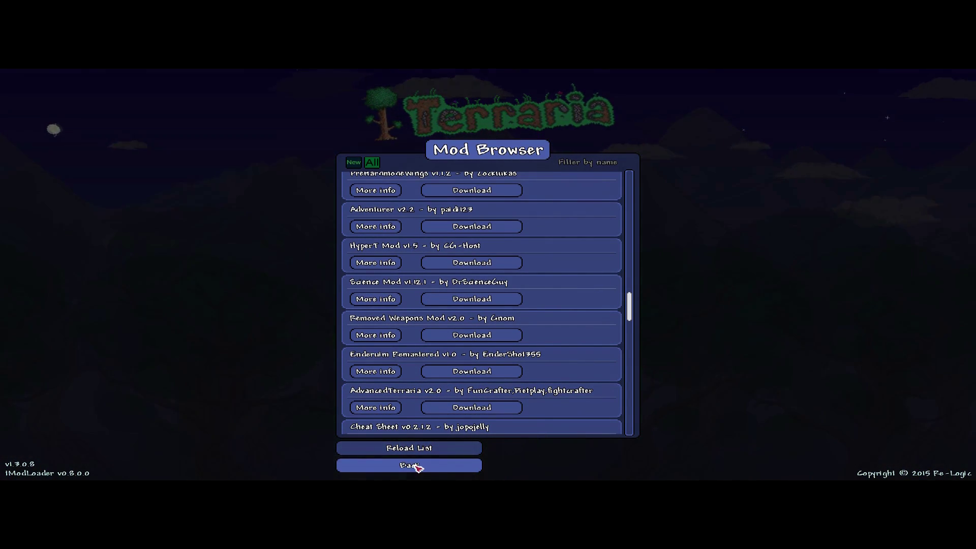
# - Exit the Mod Browser back to the tModLoader main menu
pyautogui.click(417, 467)
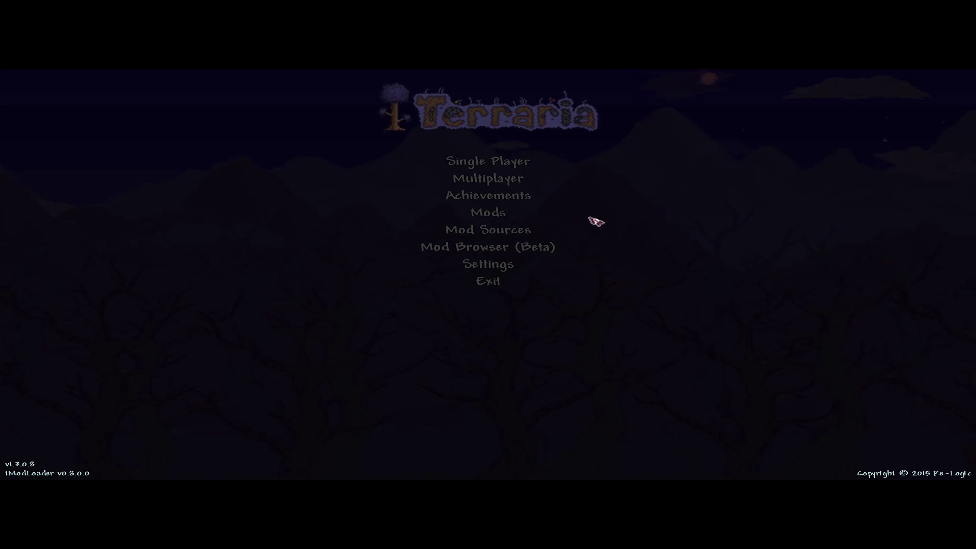
# - Open the Mods List showing the six installed mods, including Cheat Sheet
pyautogui.click(500, 217)
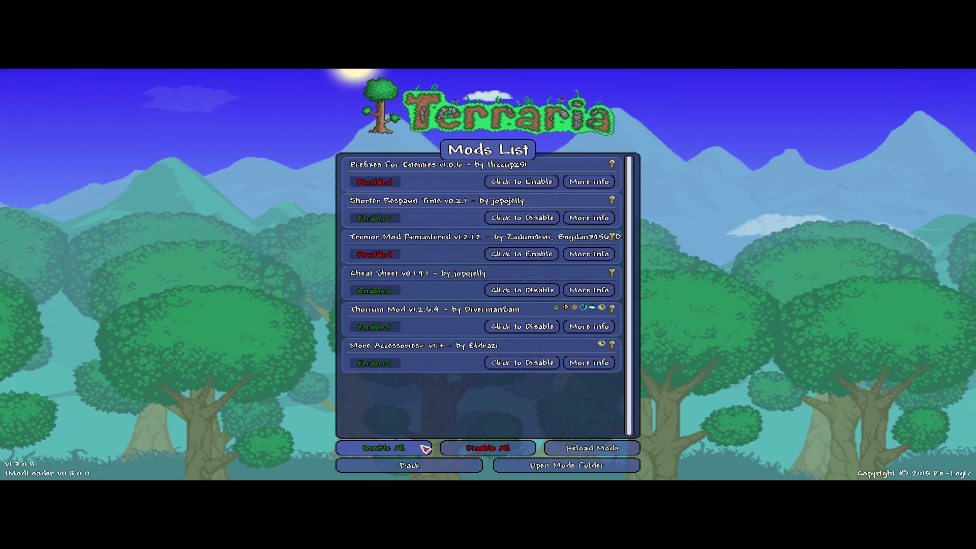
# - Reload the mods so the enabled mods, including CheatSheet, initialize
pyautogui.click(592, 448)
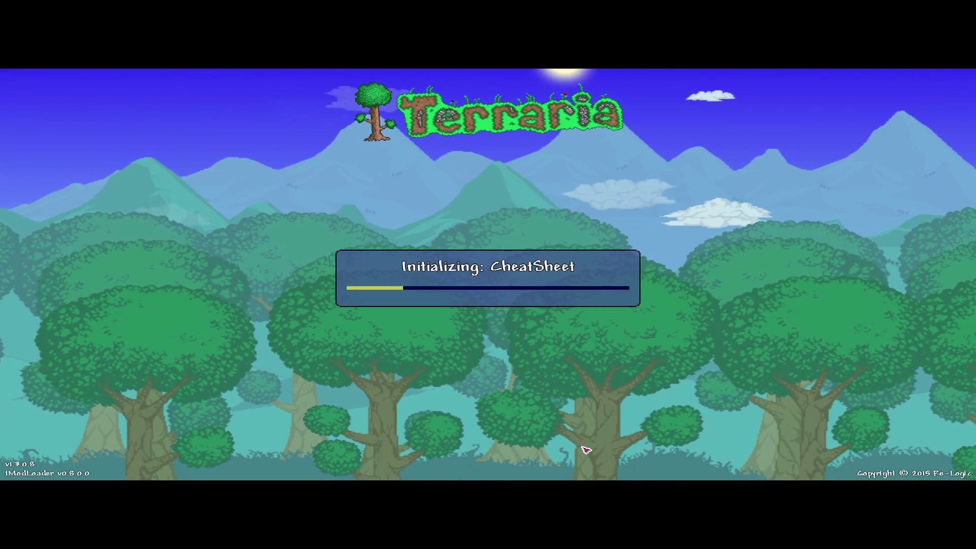